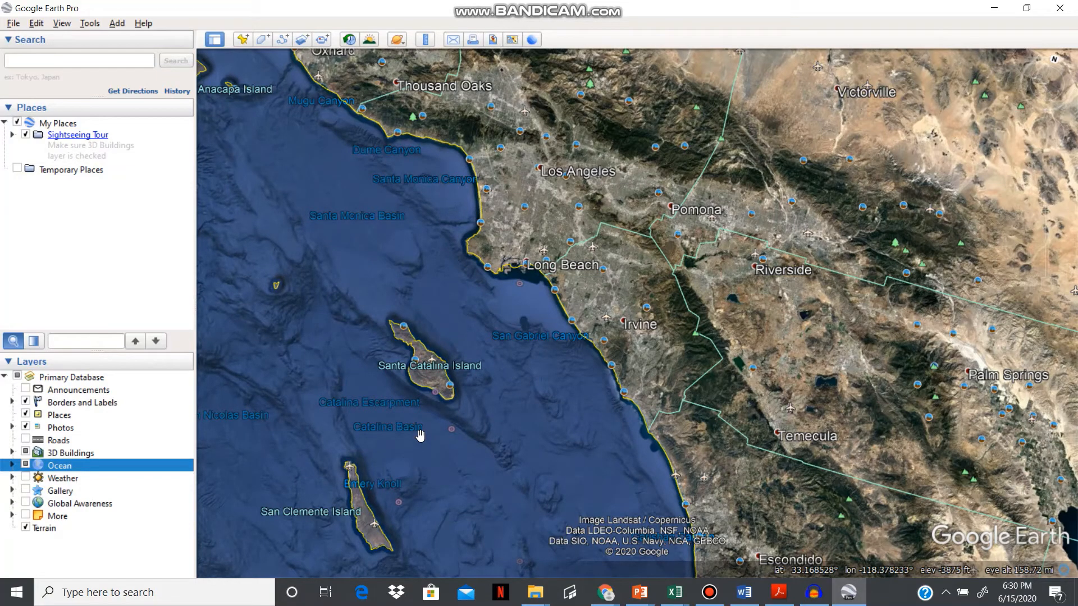
Step: Switch to Audacity, display the Sonar and Ambient Noises track as a spectrogram, and play it from the start
left_click(812, 594)
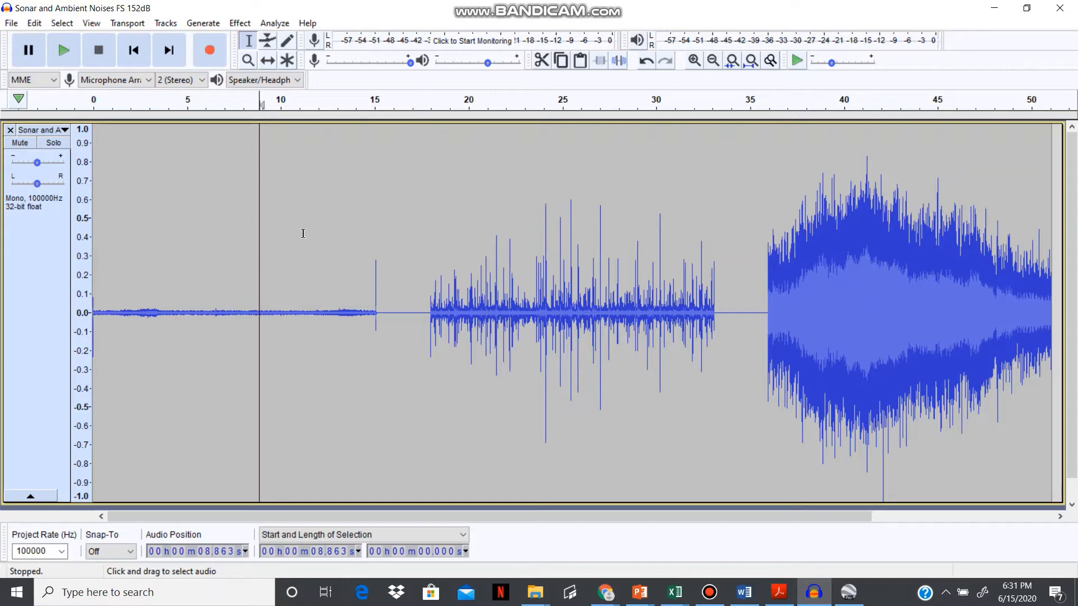
left_click(90, 296)
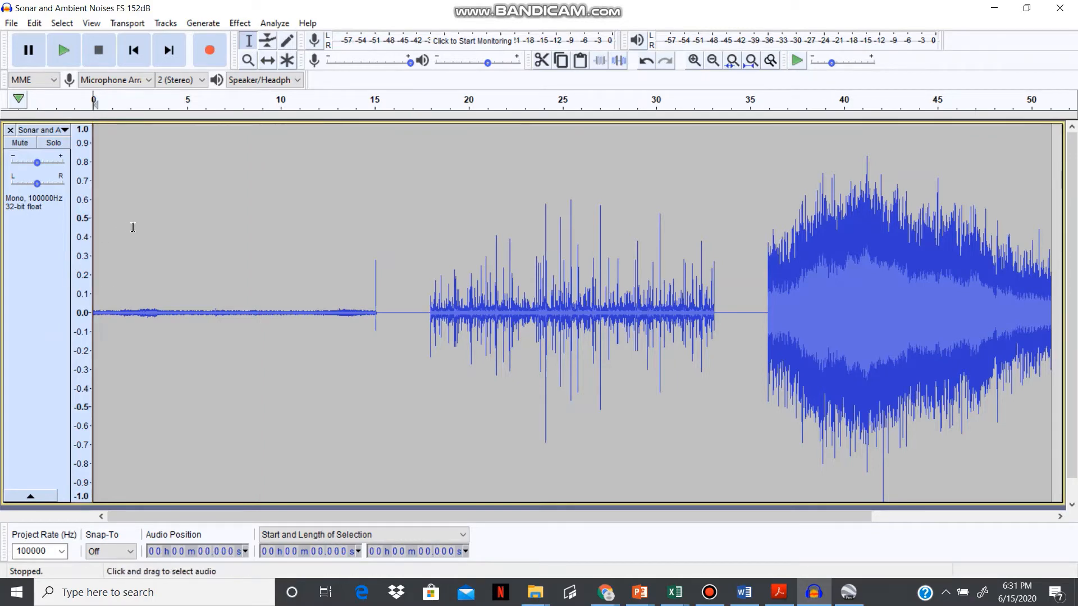
left_click(33, 131)
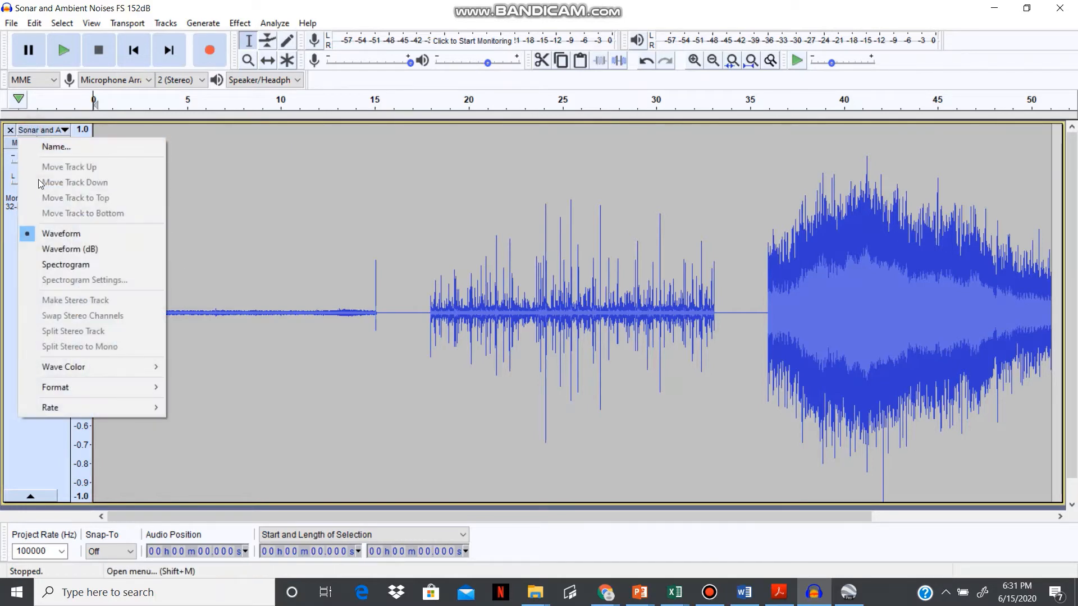
left_click(48, 264)
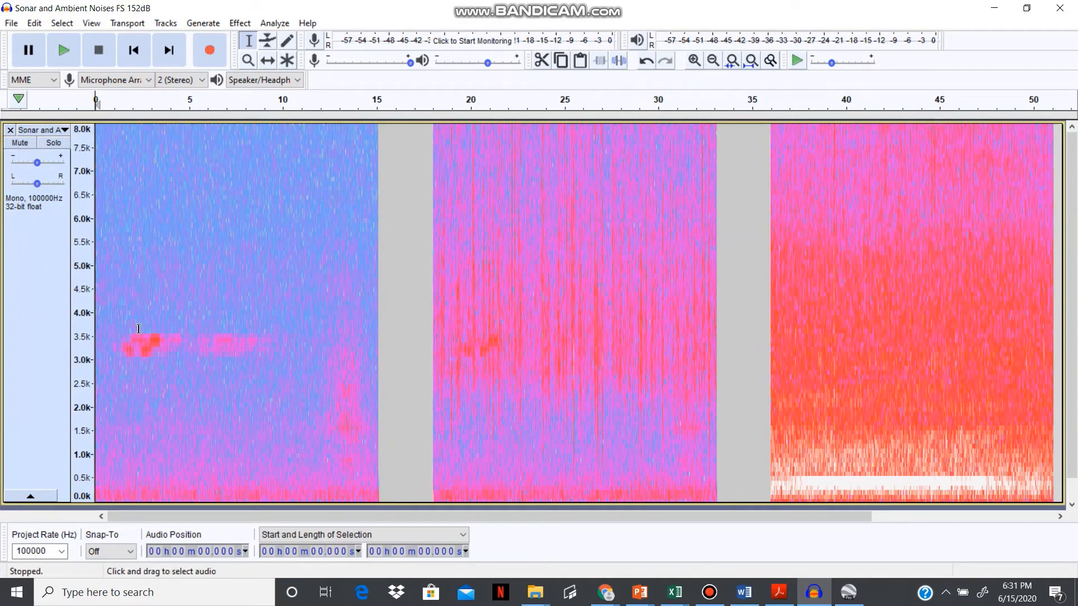
left_click(62, 48)
Step: Select about 2.2 s around the first clip's sonar ping, starting at about 1.4 s, and plot its spectrum
left_click(122, 343)
left_click_drag(133, 345, 162, 344)
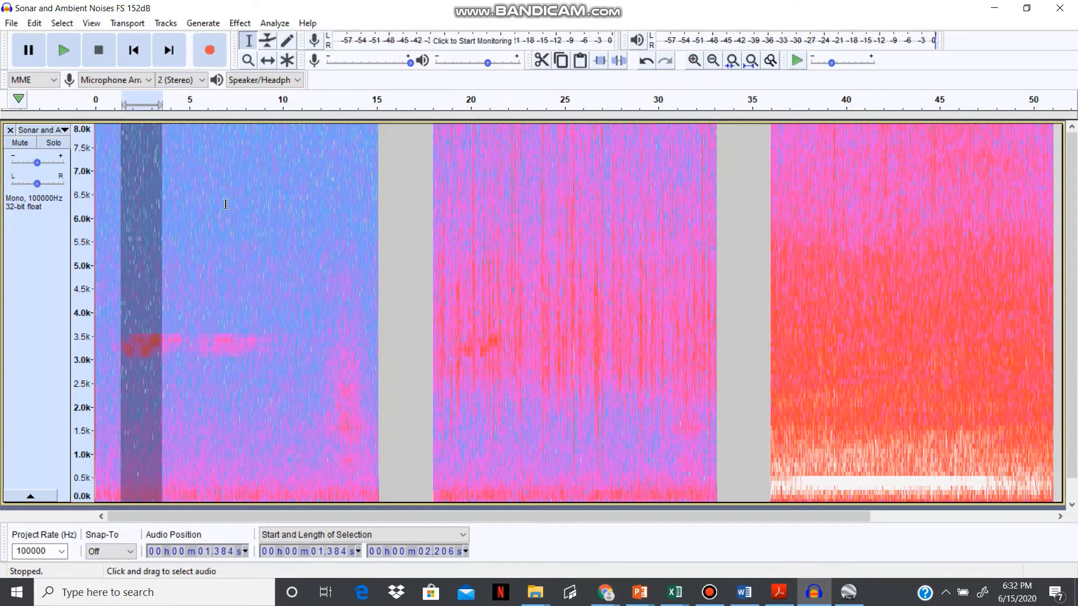
left_click(273, 24)
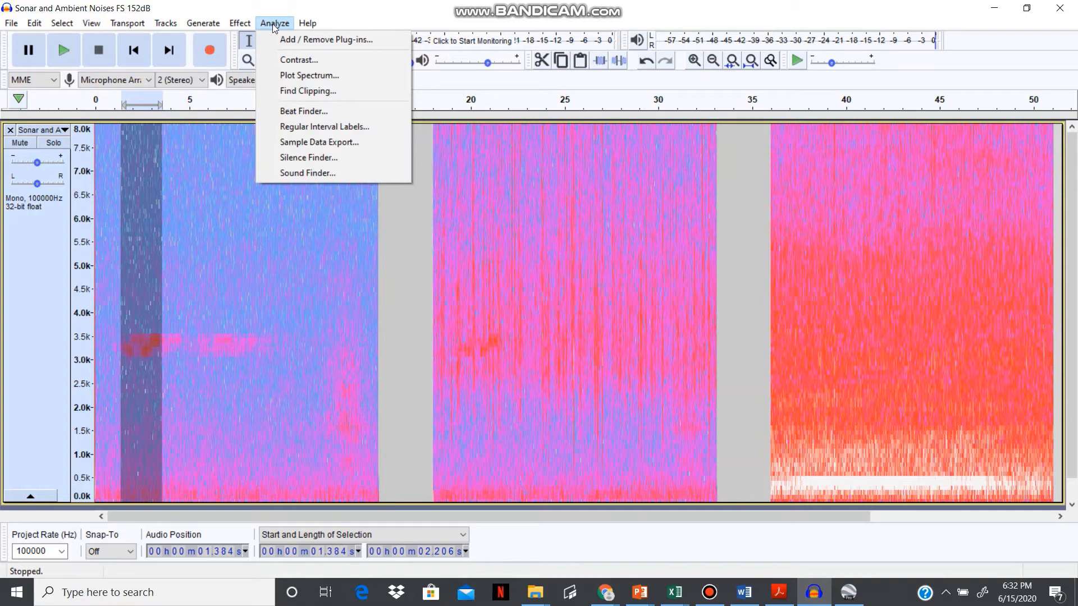
left_click(285, 76)
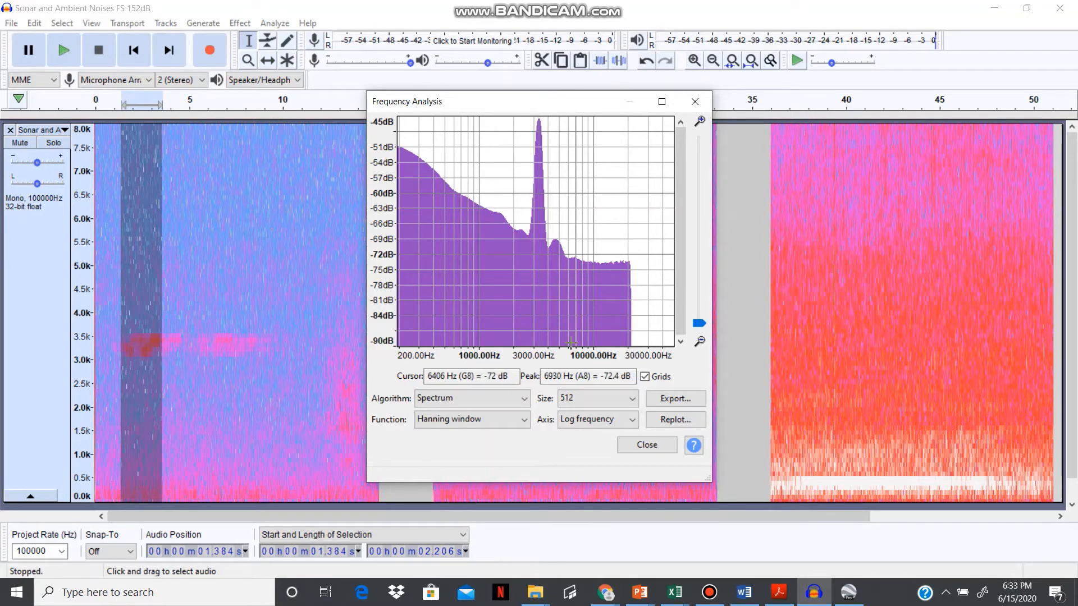
Step: Replot the first ping's spectrum at size 2048 and then 4096, and close the frequency analysis
left_click(633, 400)
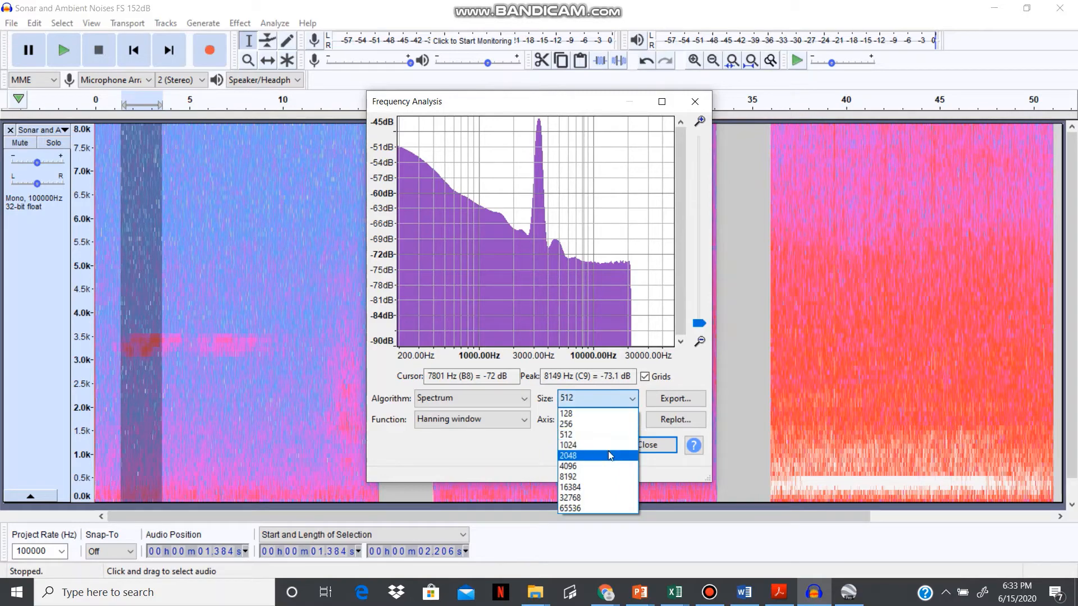
left_click(609, 453)
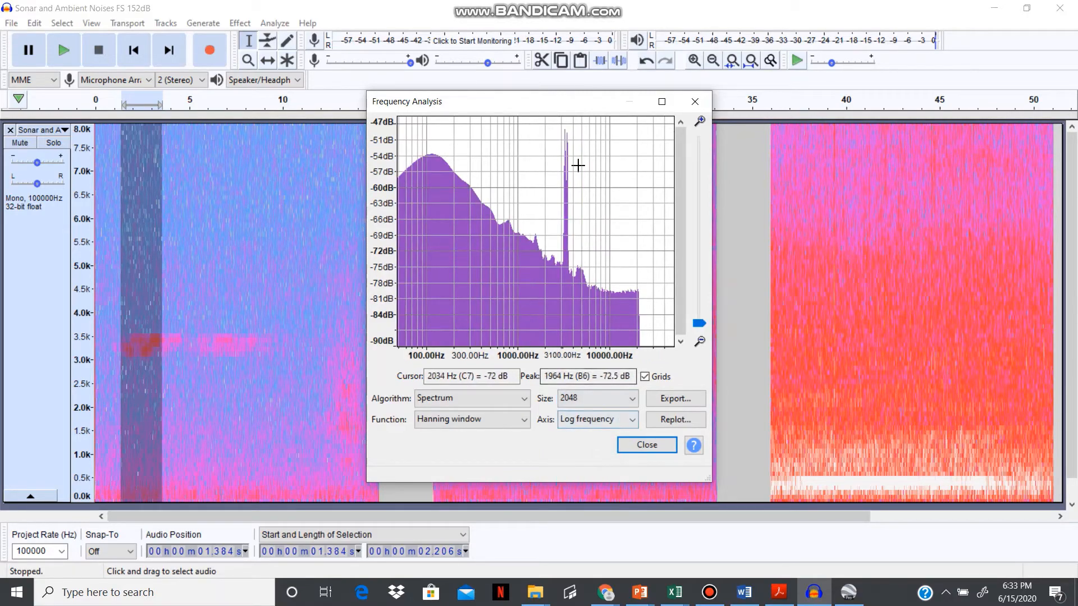
left_click(627, 403)
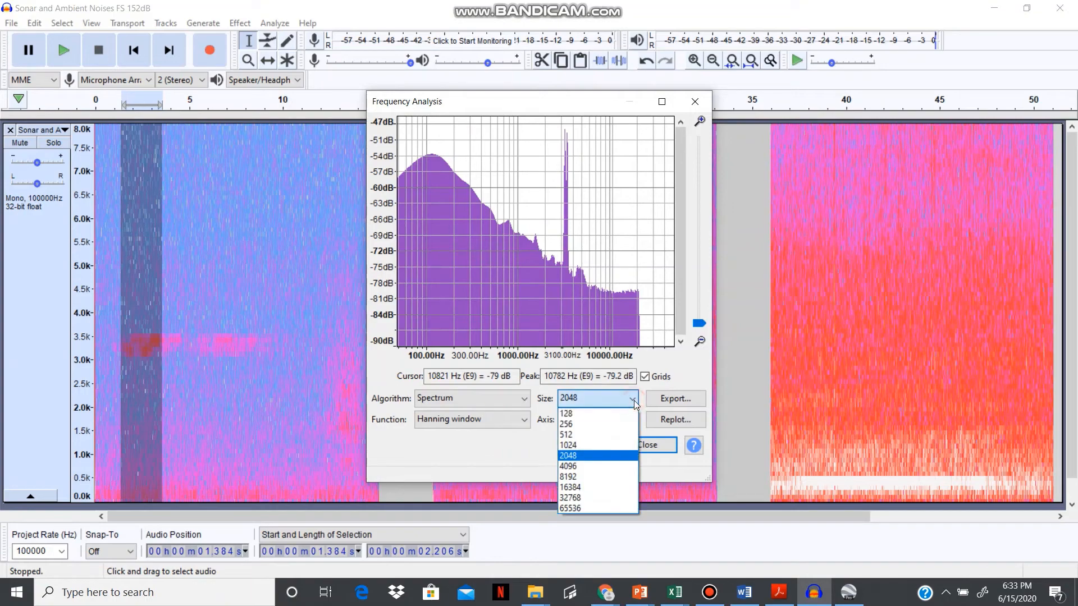
left_click(614, 467)
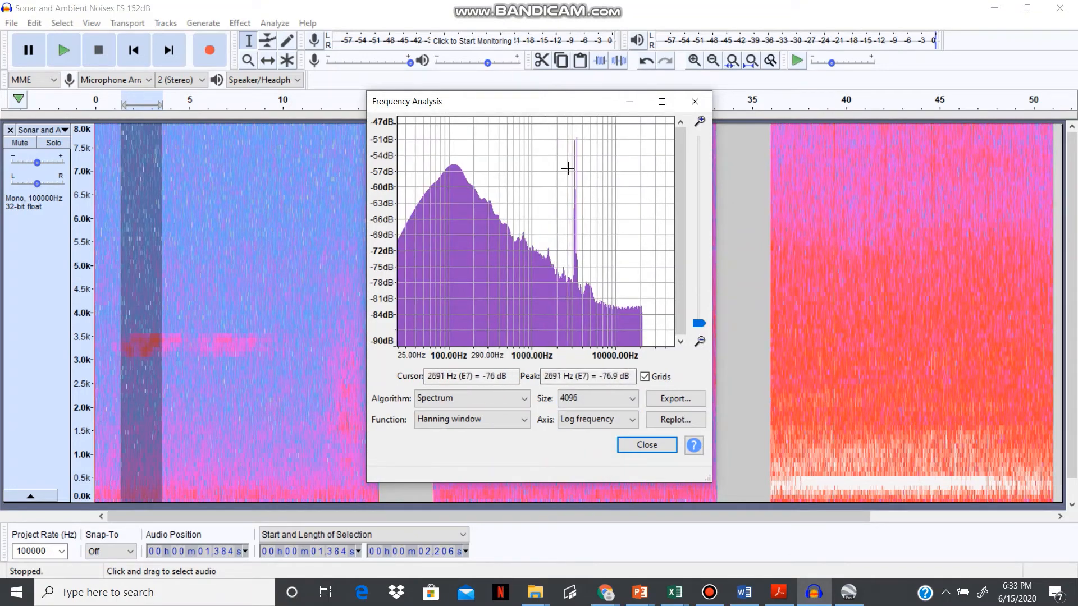
left_click(698, 109)
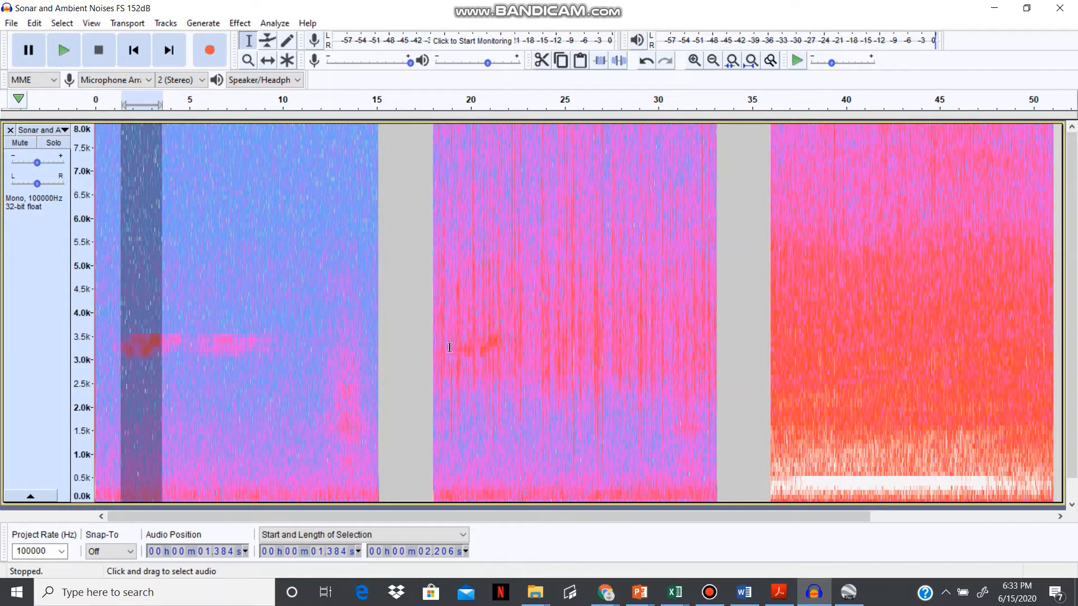
Step: Plot the spectrum of about 2.7 s of the second clip from about 19.3 s at size 512, then close the analysis
left_click_drag(456, 347, 507, 349)
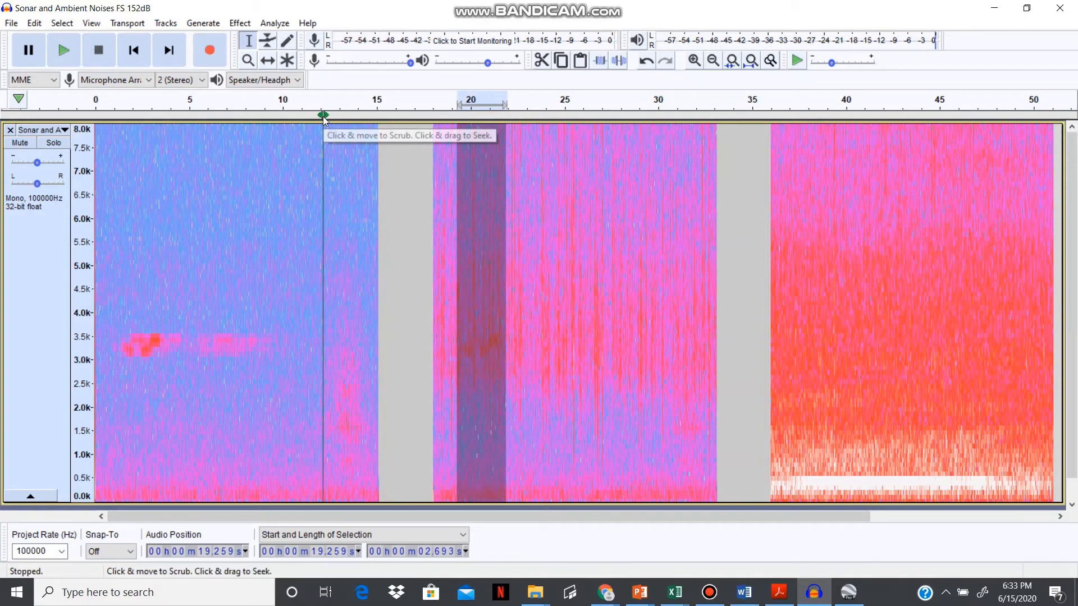
left_click(275, 23)
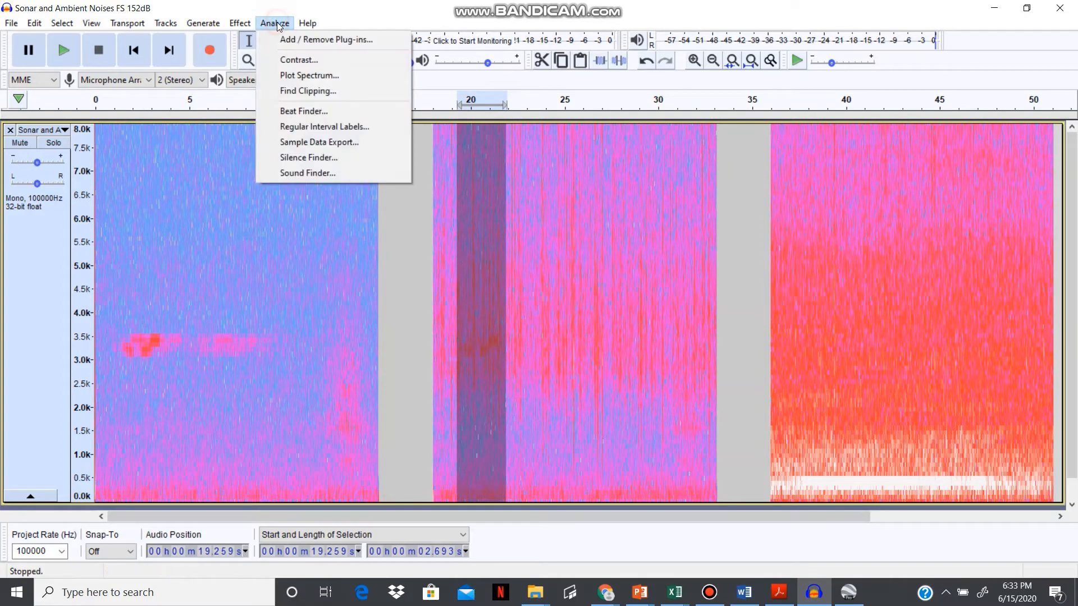
left_click(294, 76)
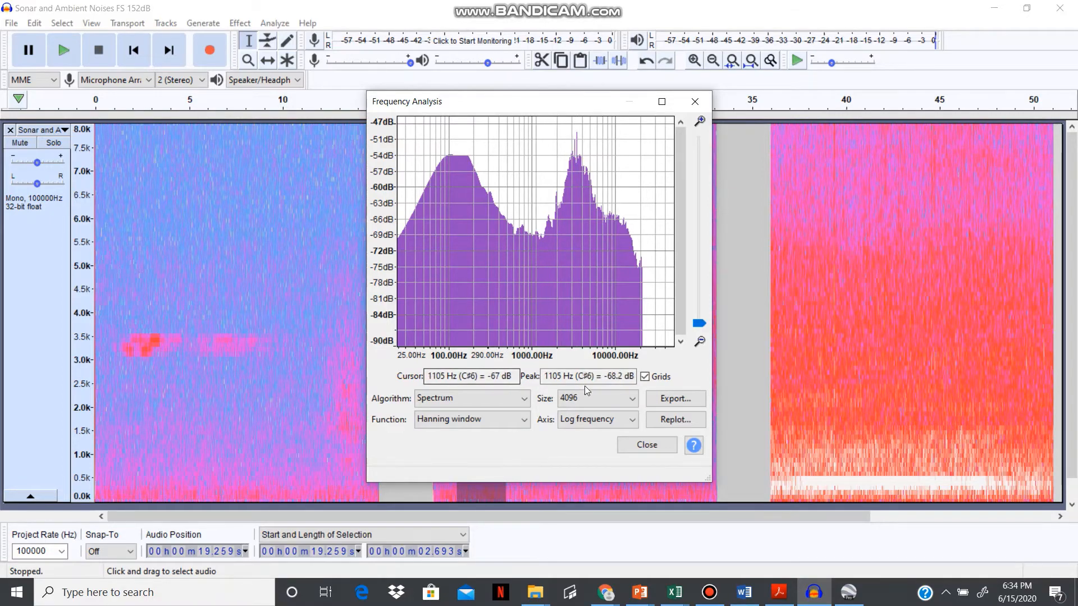
left_click(633, 399)
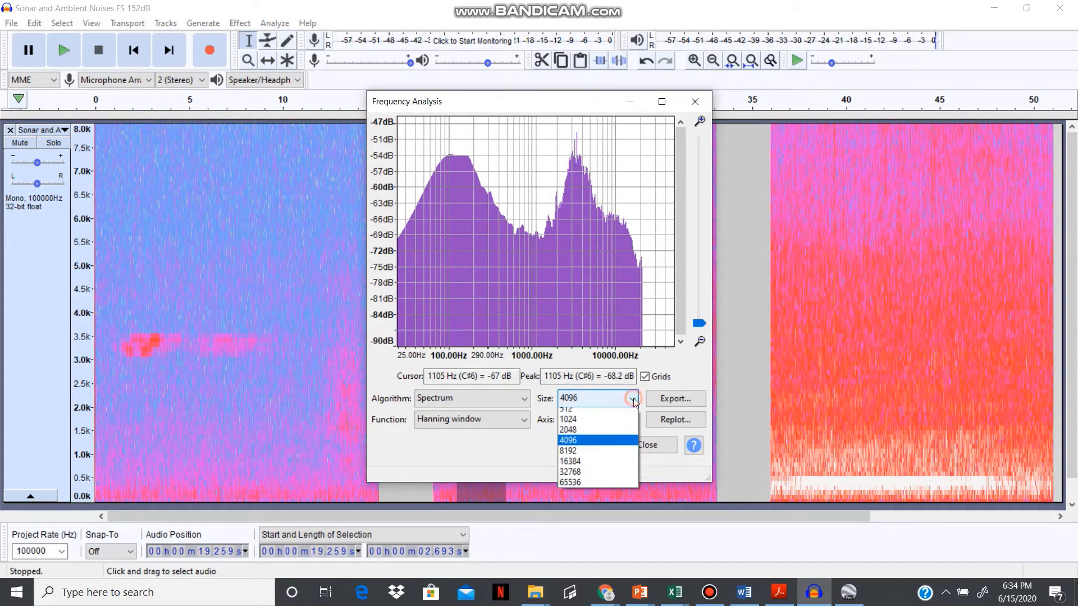
left_click(612, 435)
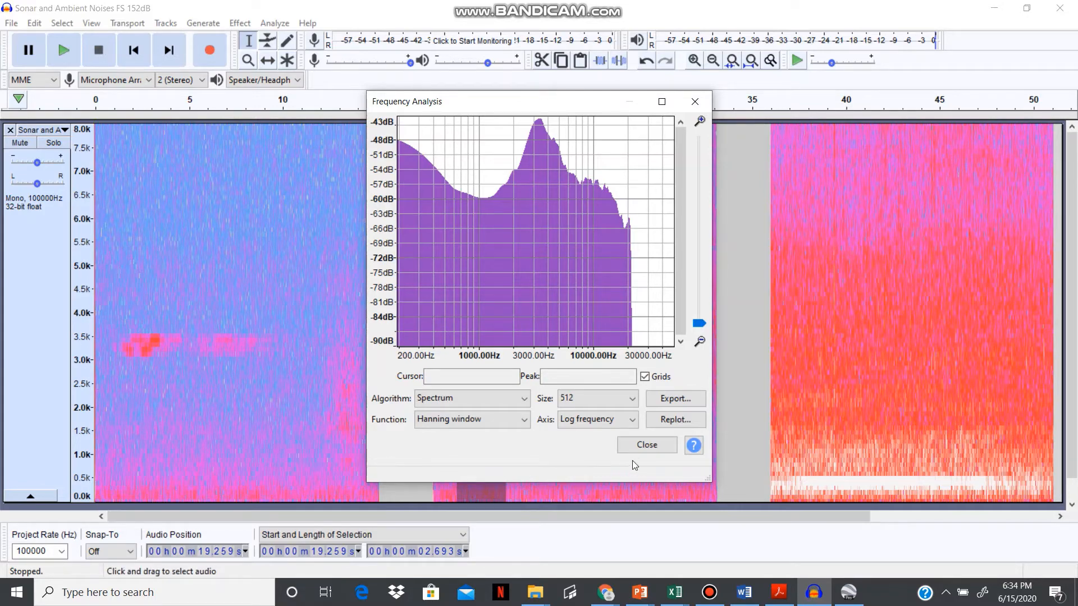
left_click(704, 101)
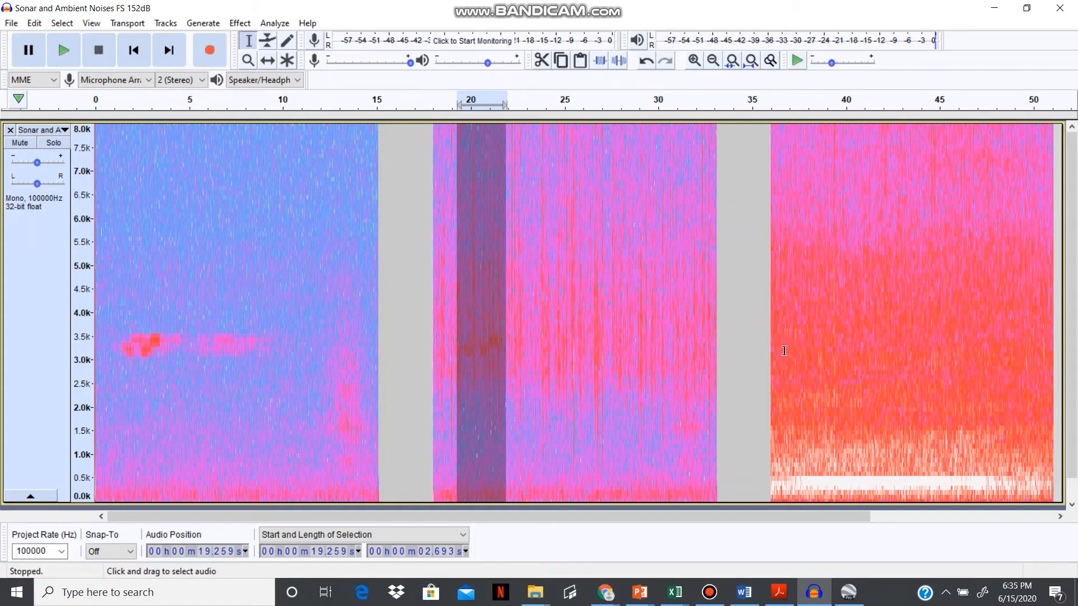
Step: Plot the spectrum of about 2.7 s of the third clip from about 36.7 s at size 8192, then close the analysis
left_click_drag(784, 351, 834, 348)
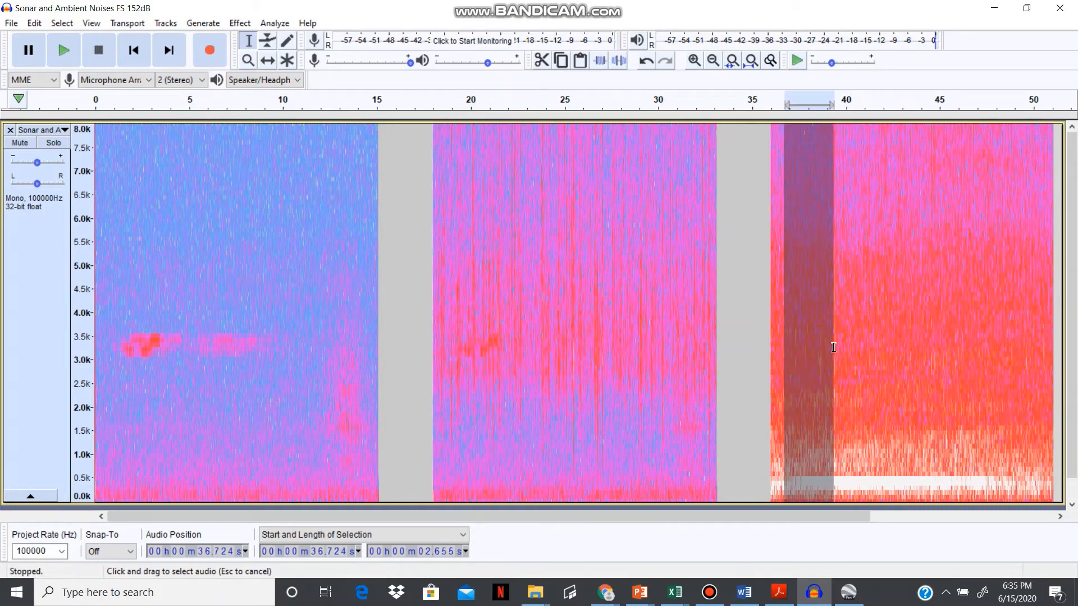
left_click(273, 23)
left_click(292, 75)
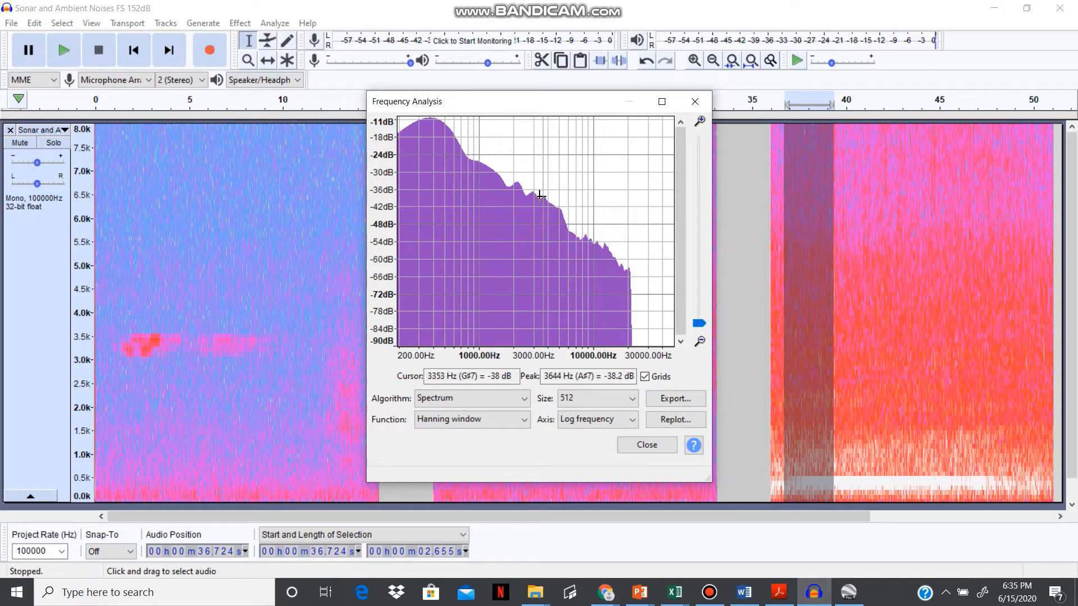
left_click(632, 398)
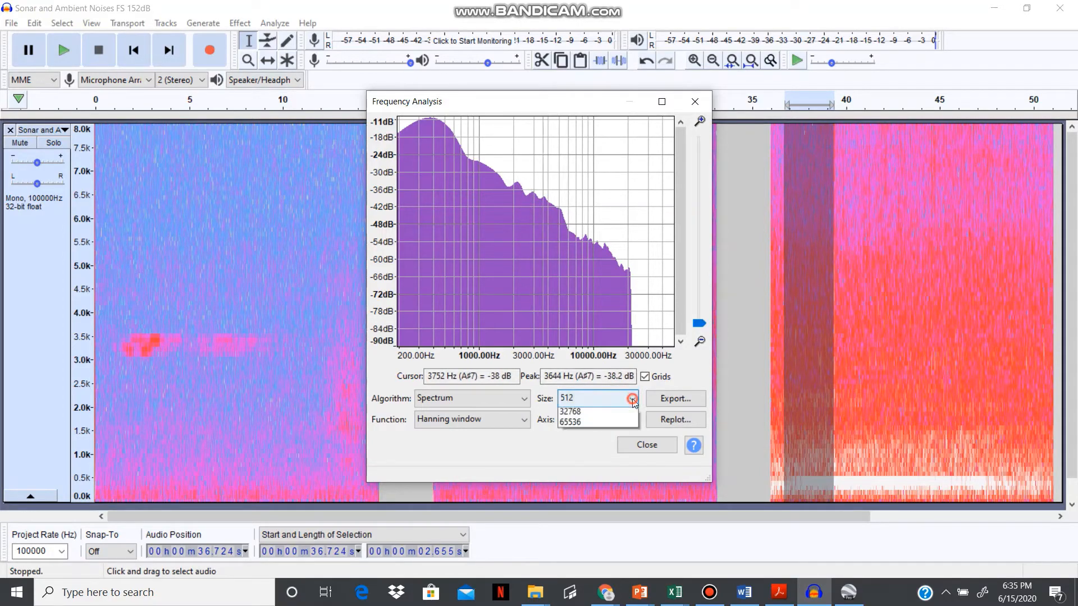
left_click(588, 477)
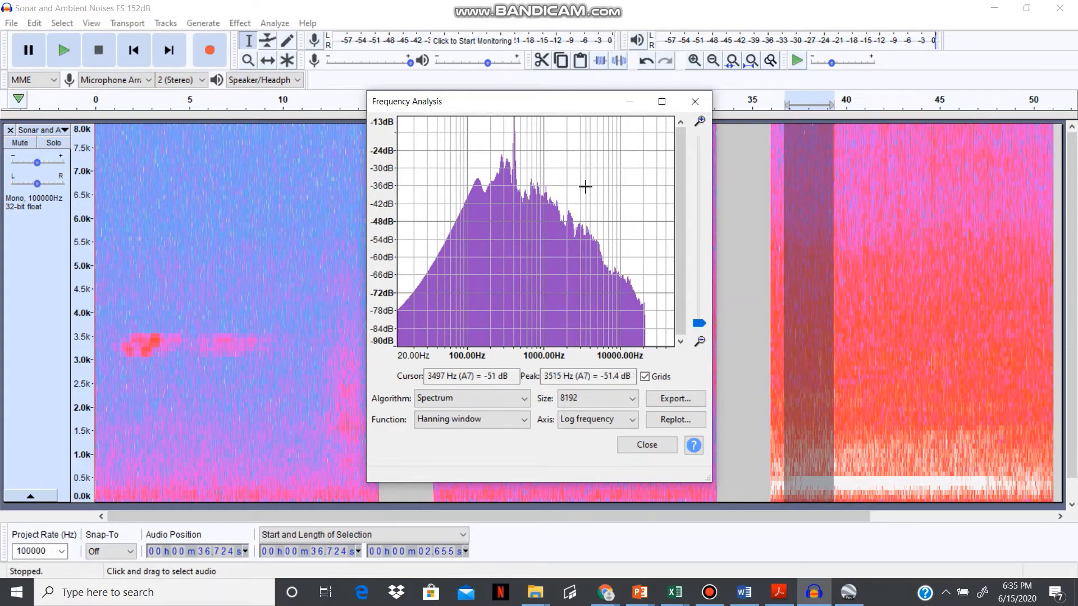
left_click(694, 101)
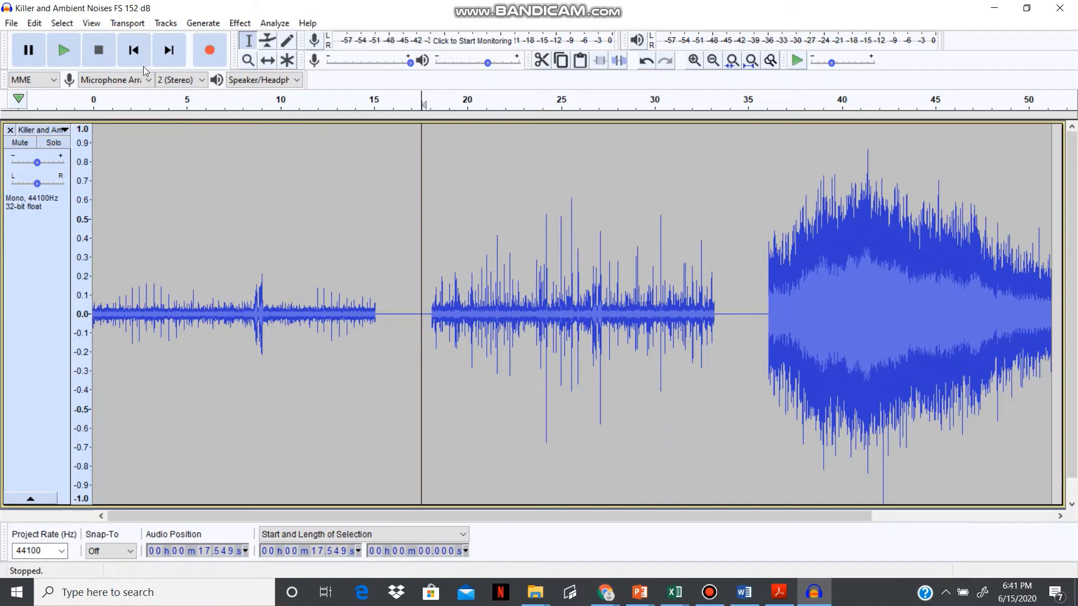
Step: Display the Killer and Ambient Noises track as a spectrogram and enlarge its first 6.5 seconds
left_click(35, 130)
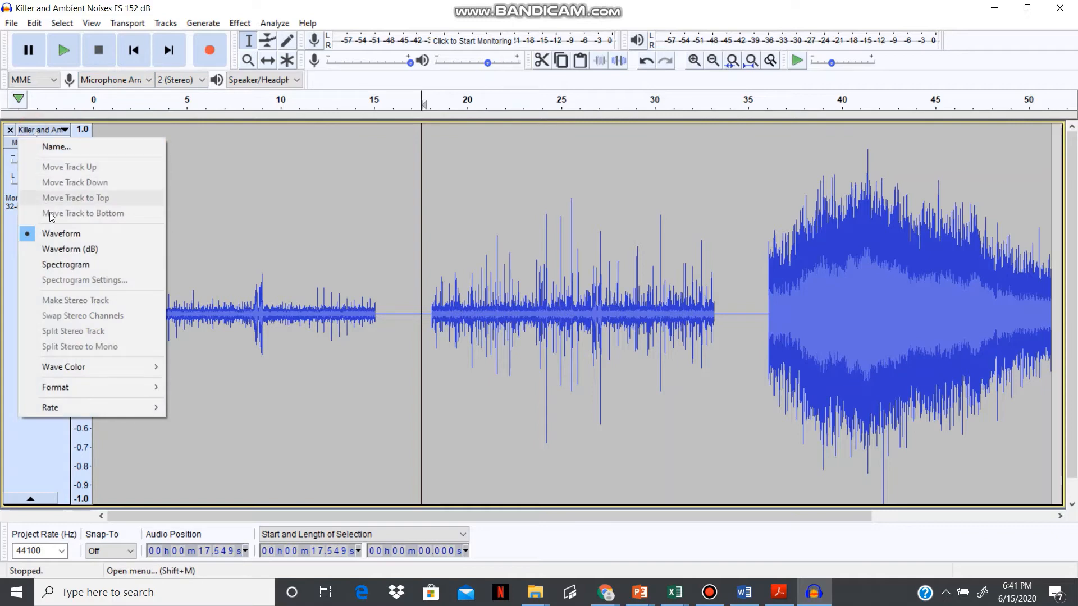
left_click(61, 268)
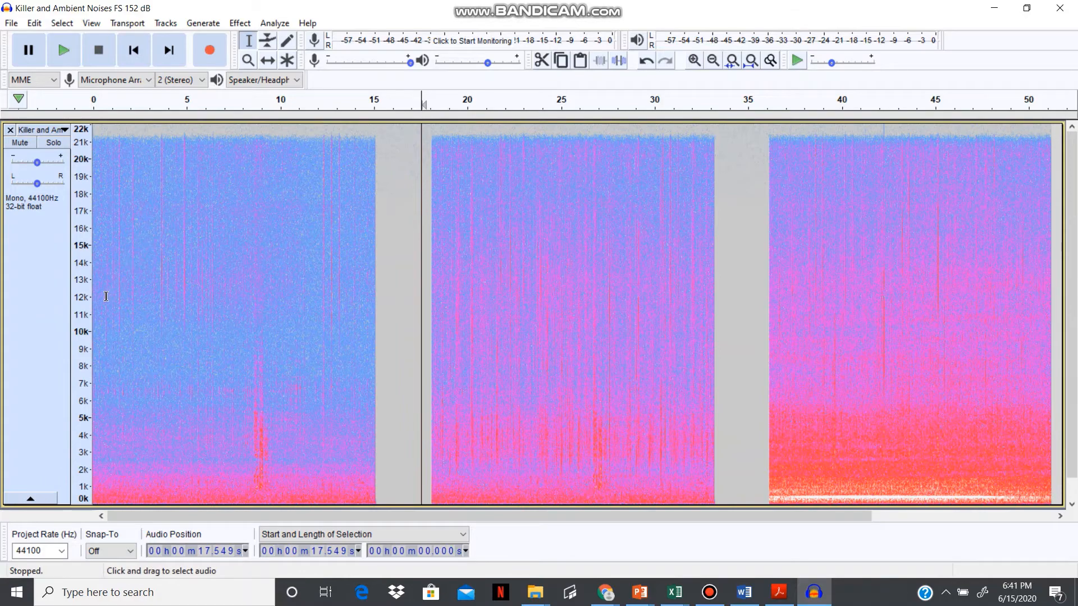
left_click(108, 280)
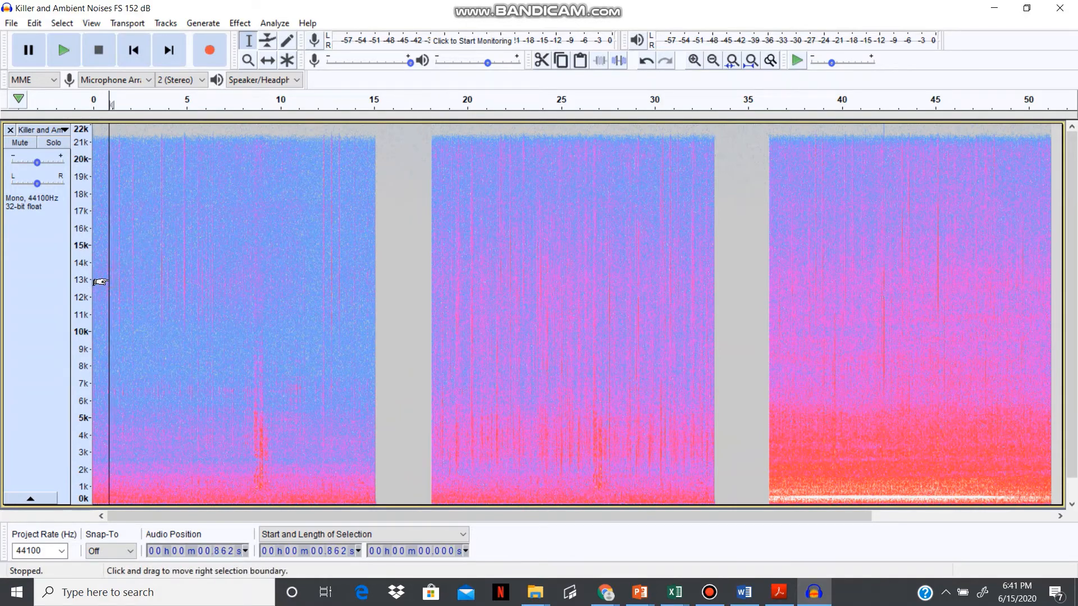
key("ctrl+1")
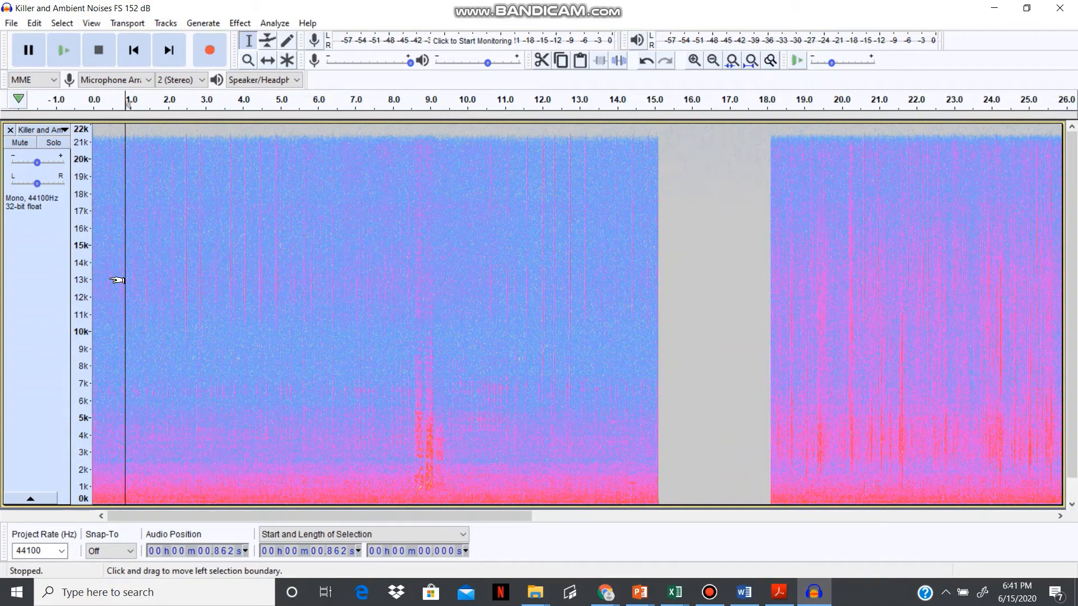
key("ctrl+1")
left_click(109, 281, "shift")
key("ctrl+1")
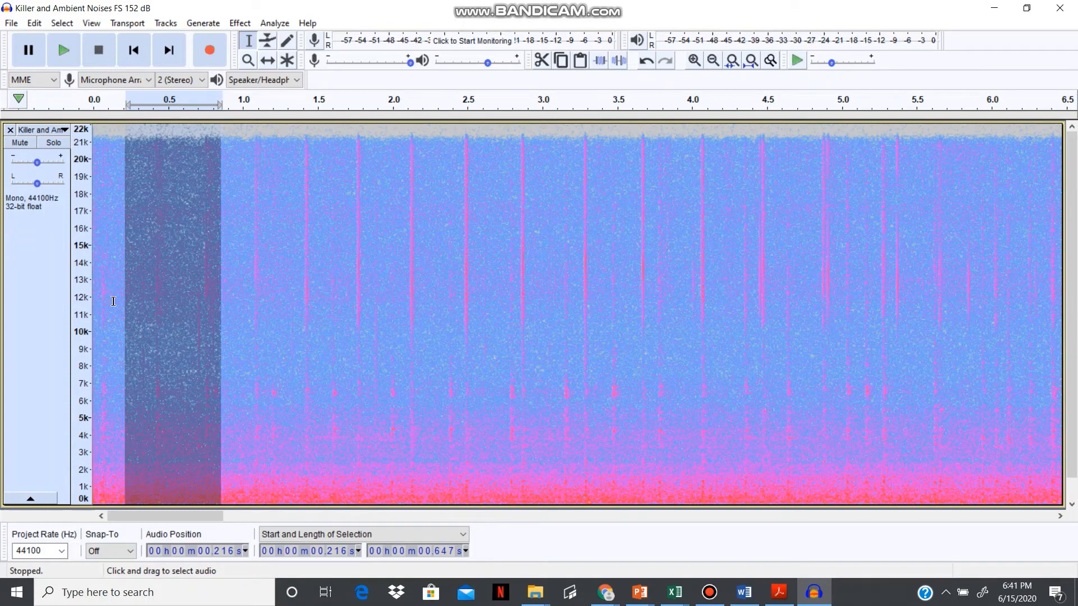
Step: Play the Killer and Ambient Noises recording from about 0.06 s and review its spectrogram
left_click(102, 362)
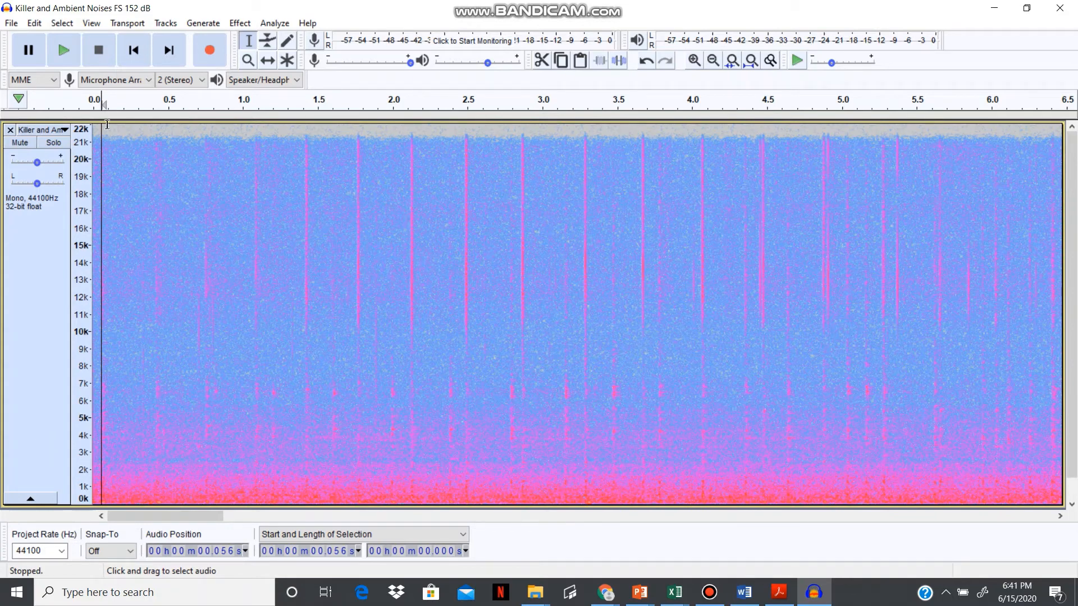
left_click(62, 52)
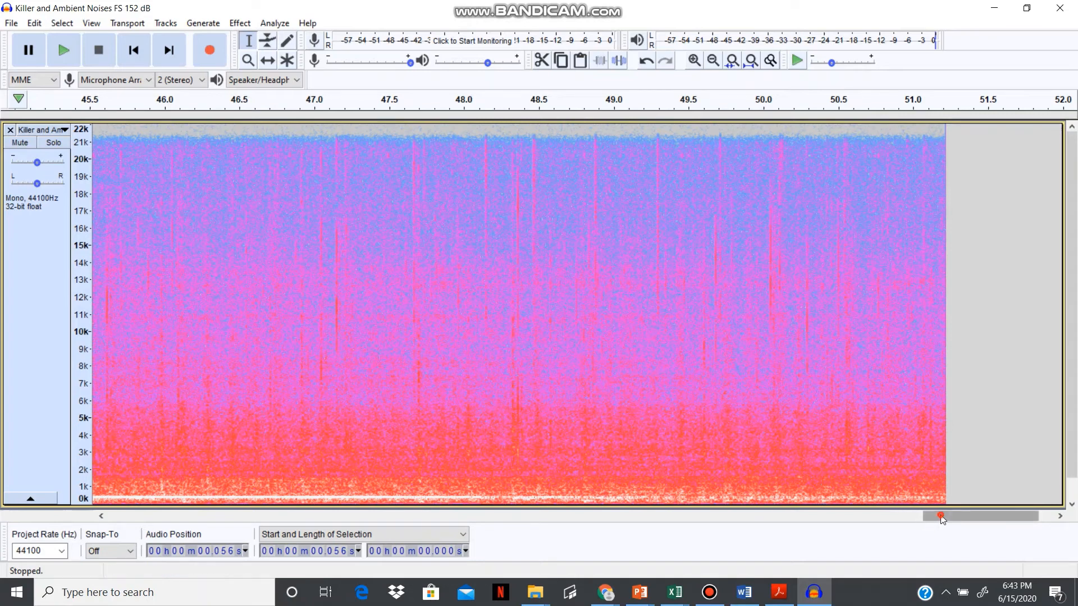
left_click_drag(939, 515, 580, 545)
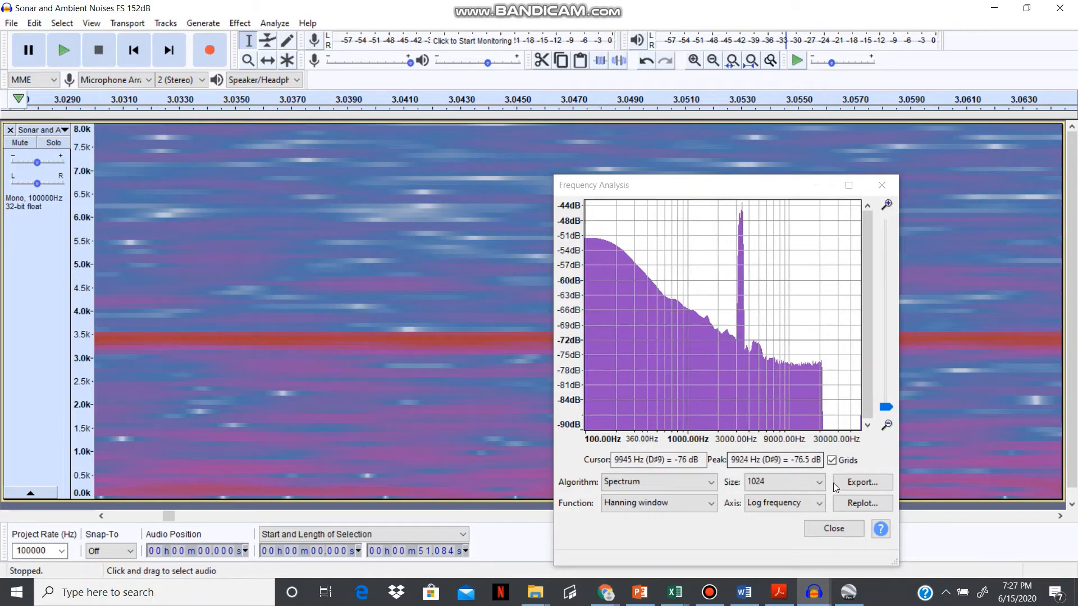
Step: Compare the sonar spectrum at size 16384 with its plot at size 1024 in the frequency analysis
left_click(786, 483)
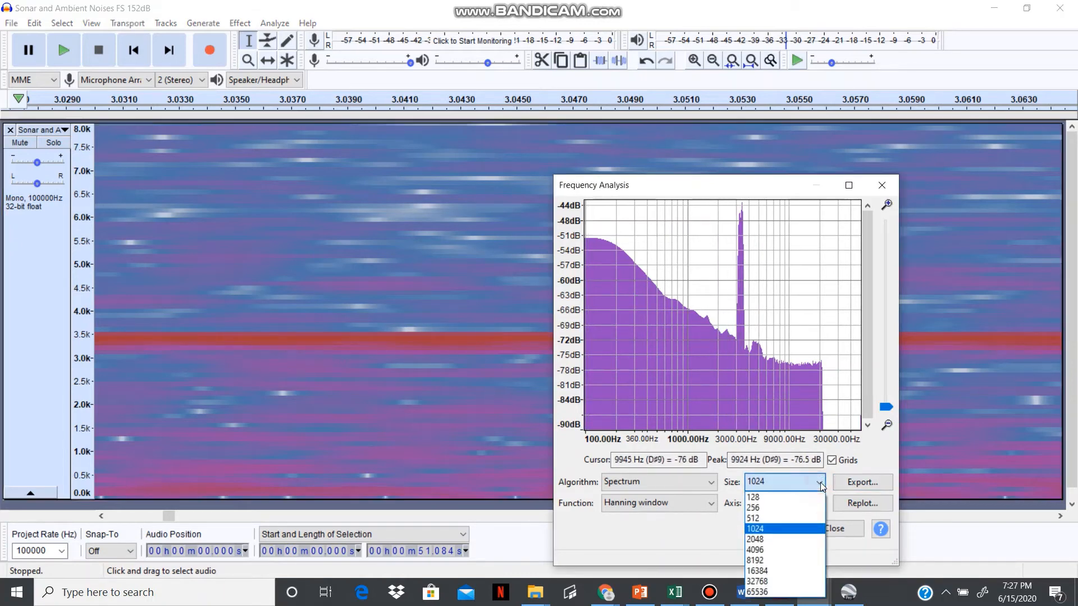
left_click(778, 570)
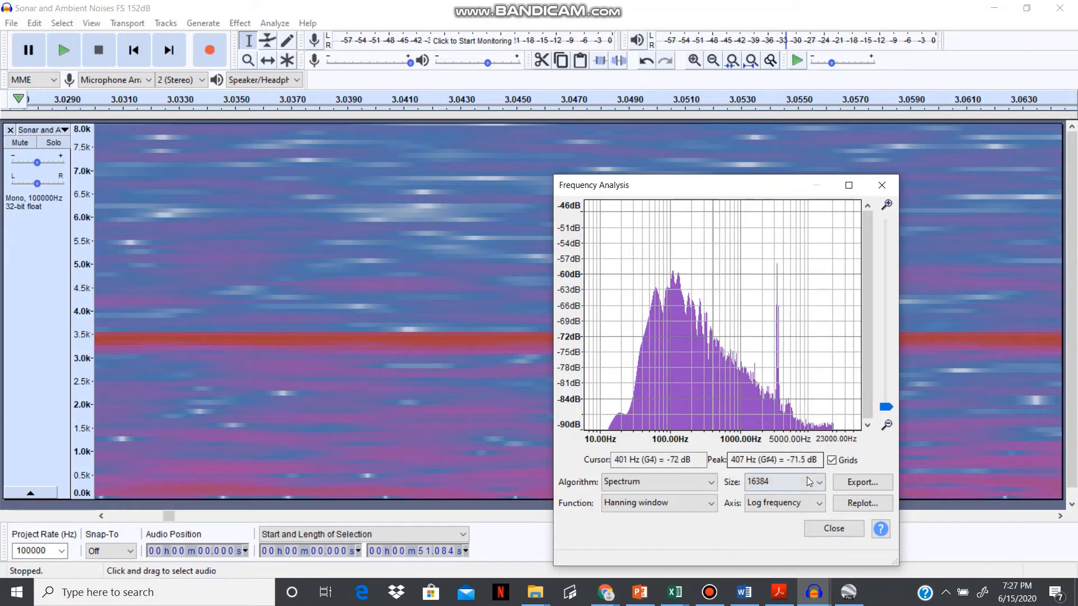
left_click(821, 483)
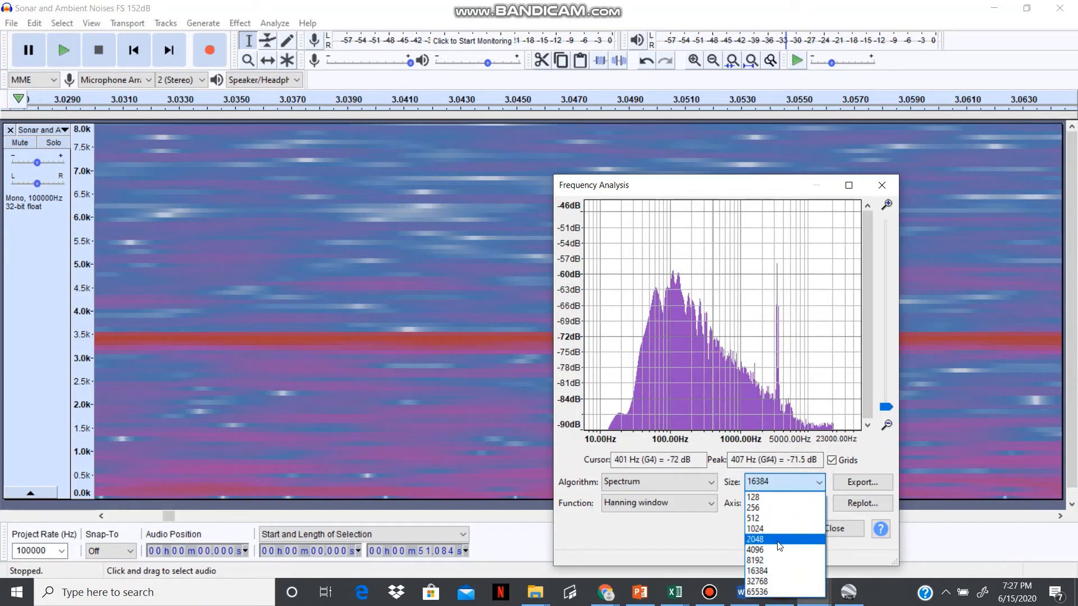
left_click(777, 529)
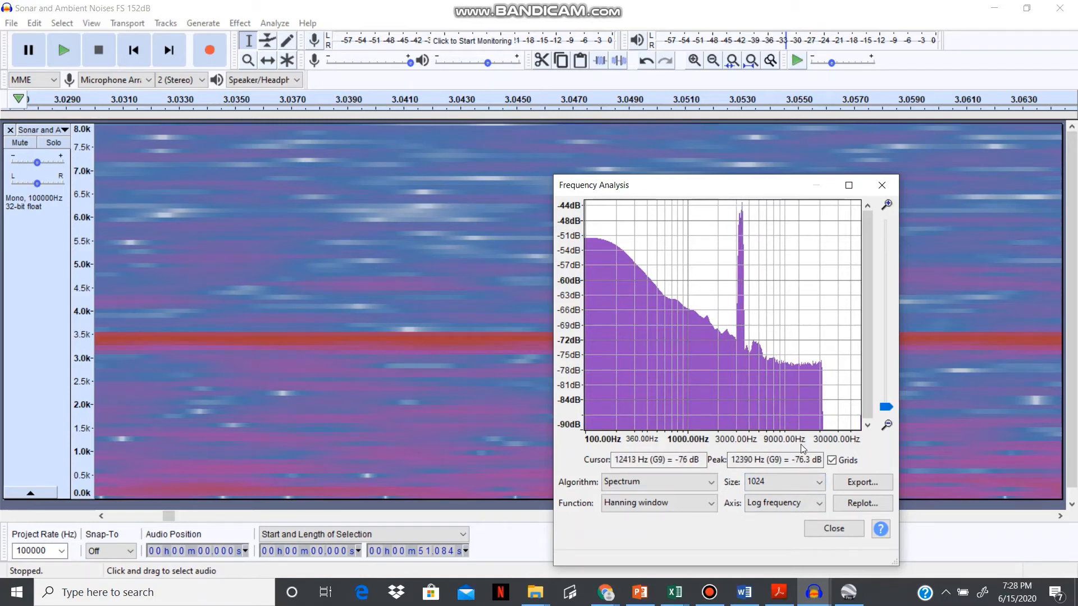
Step: Compare the sonar spectrum at size 256 with its plot at size 1024, and display the track as Waveform (dB)
left_click(819, 482)
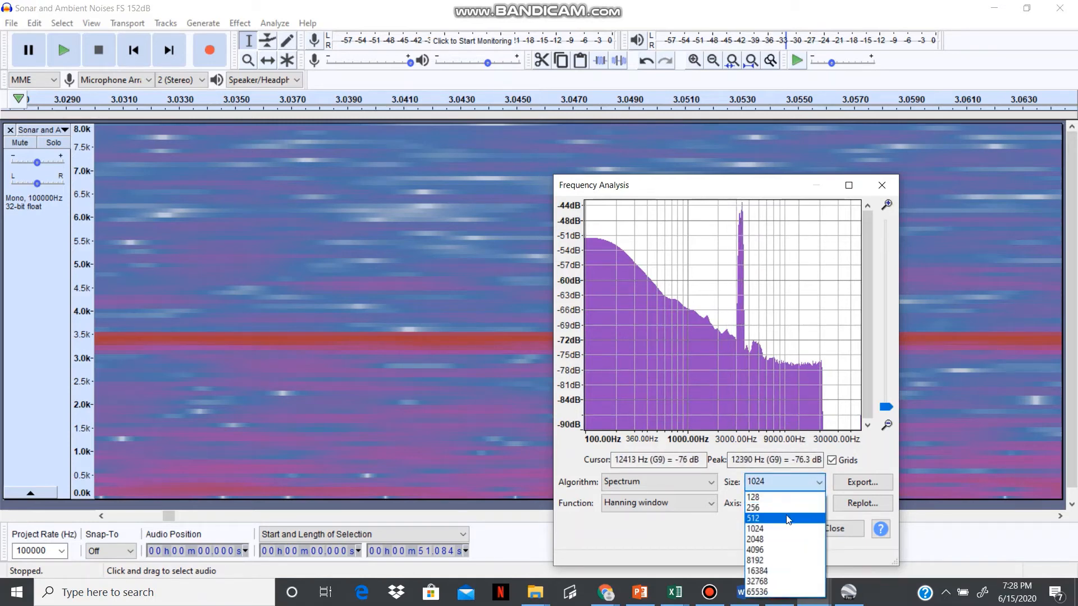
left_click(785, 508)
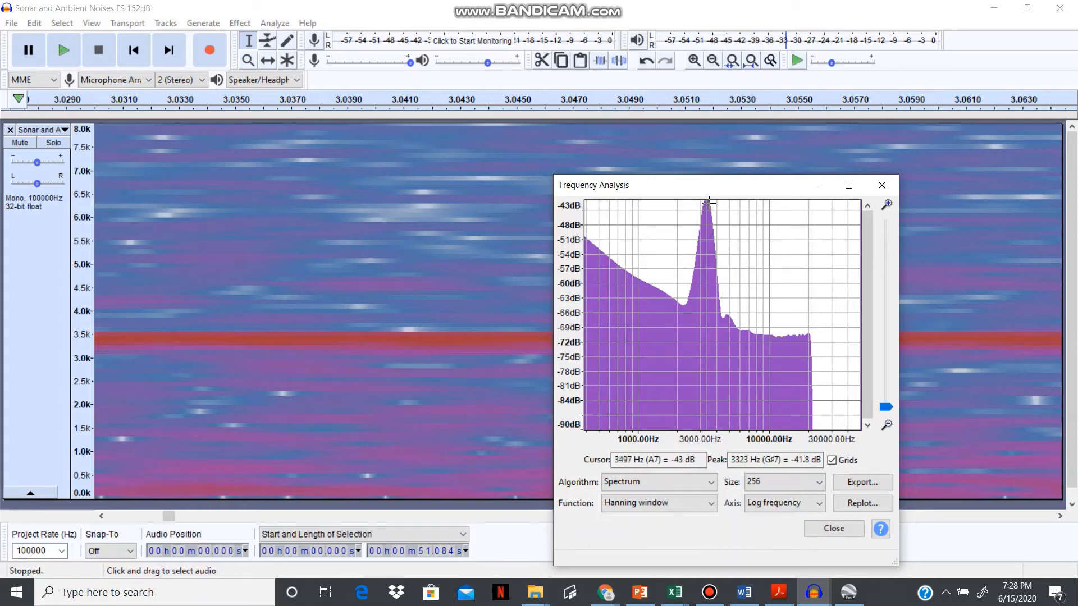
left_click(819, 483)
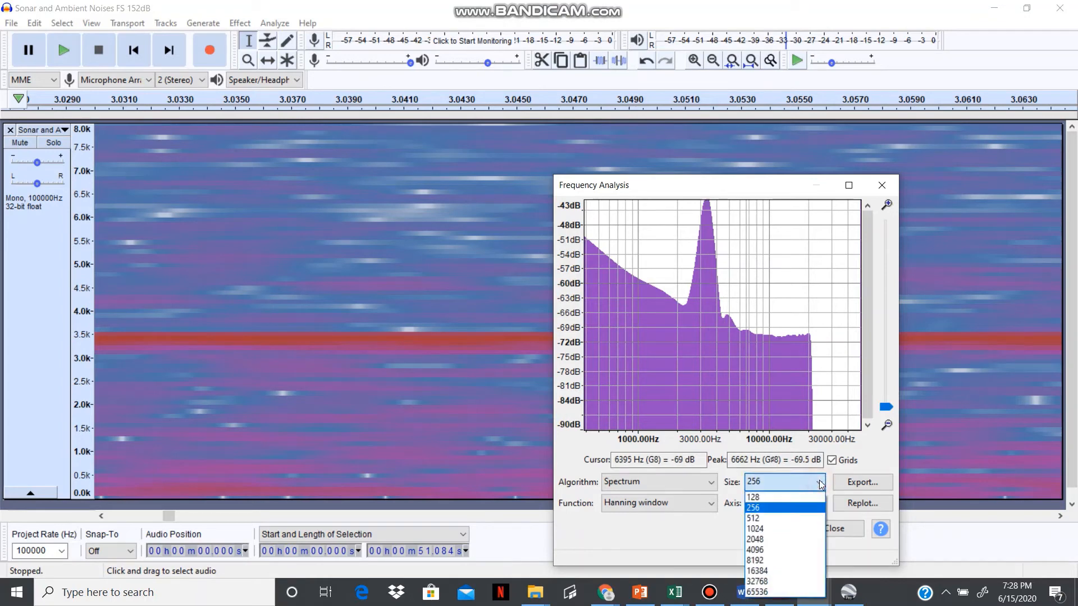
left_click(791, 529)
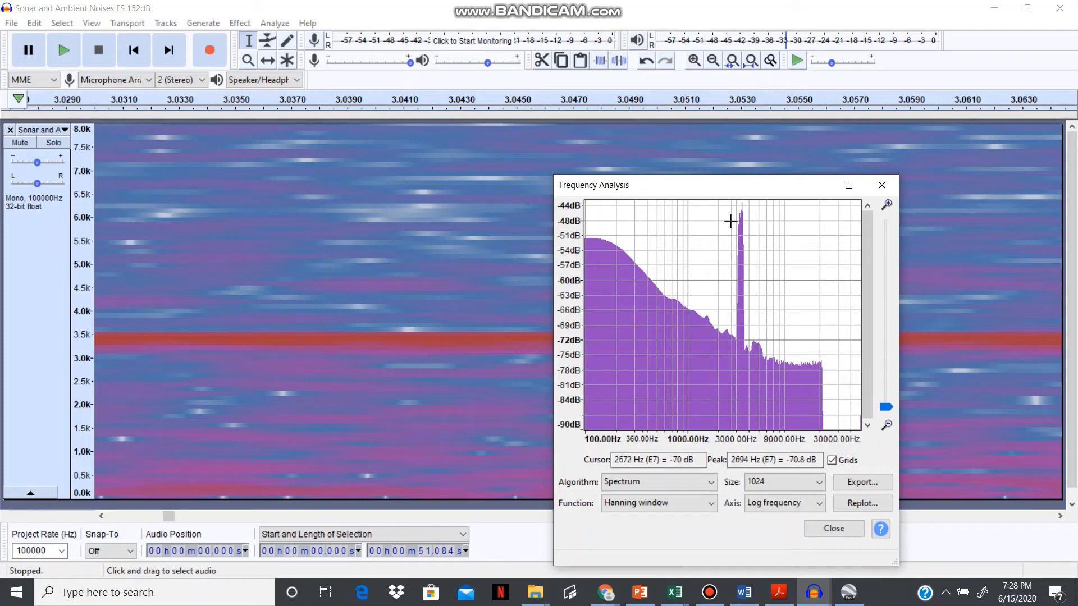
left_click(40, 131)
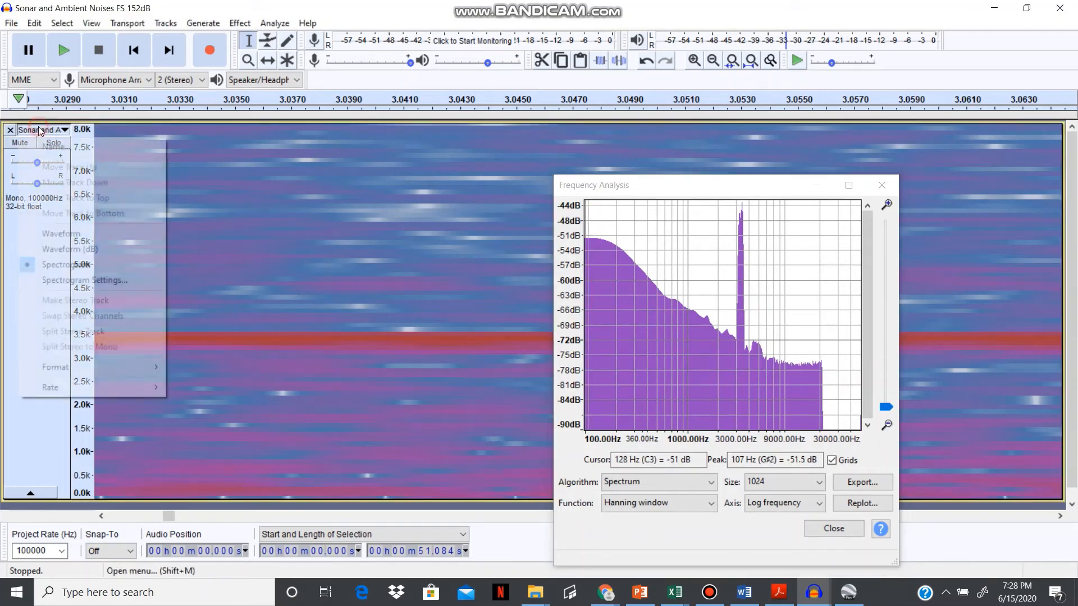
left_click(54, 250)
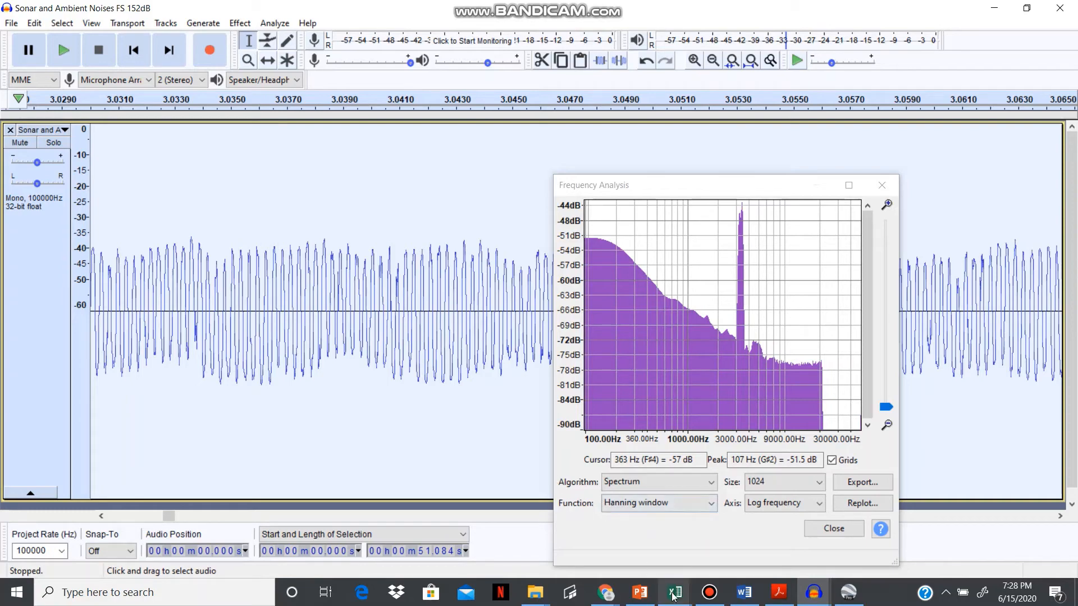
Step: Switch to the Desert Star Acoustic Calculators workbook in Excel and review the frequency of interest options and the sound absorption in sea water table
mouse_move(674, 595)
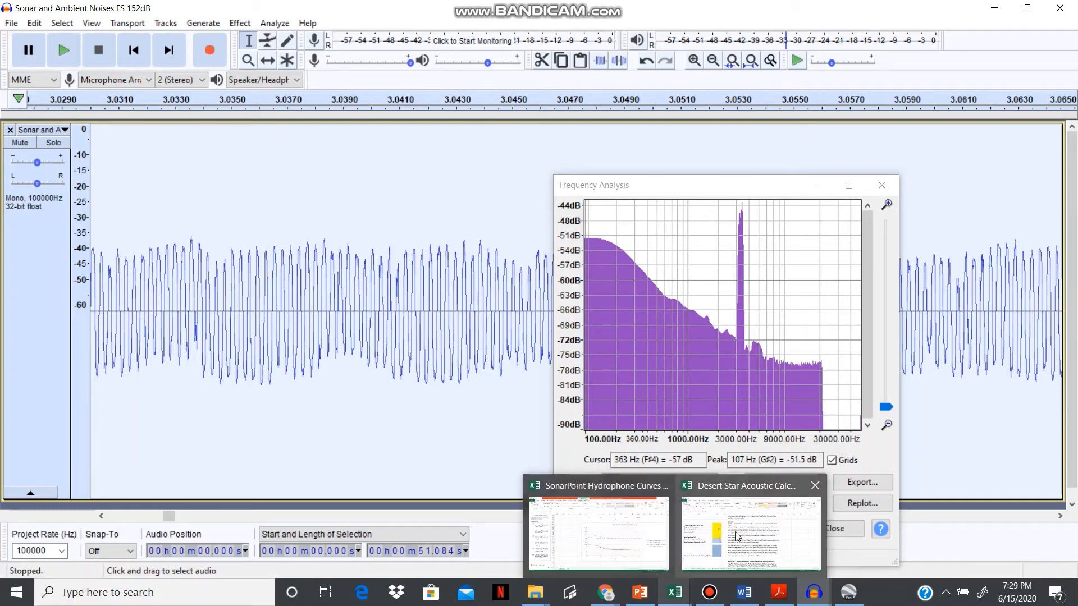
left_click(764, 533)
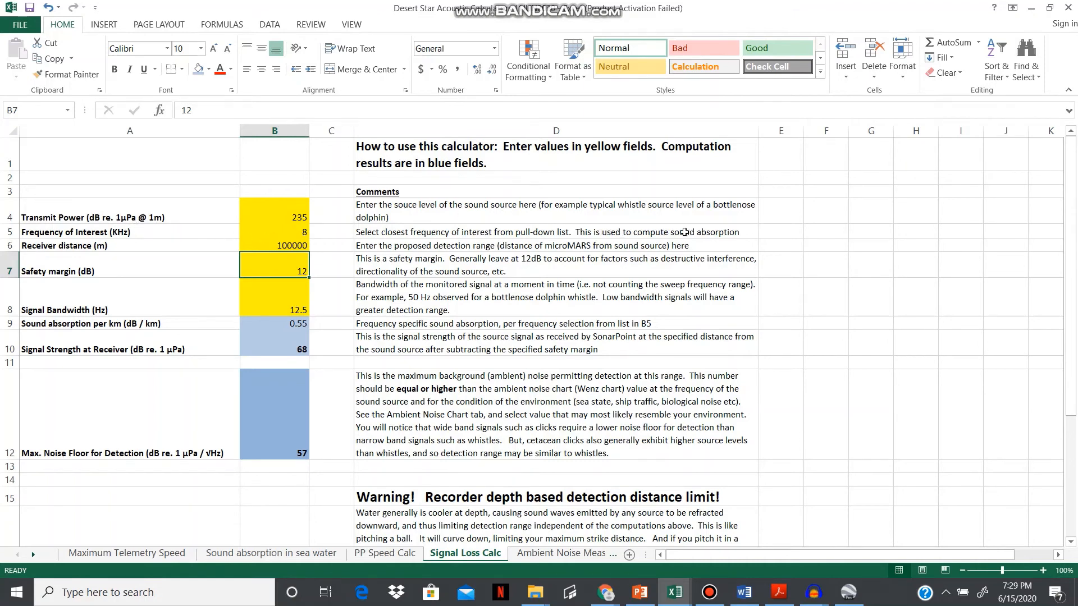
left_click(297, 231)
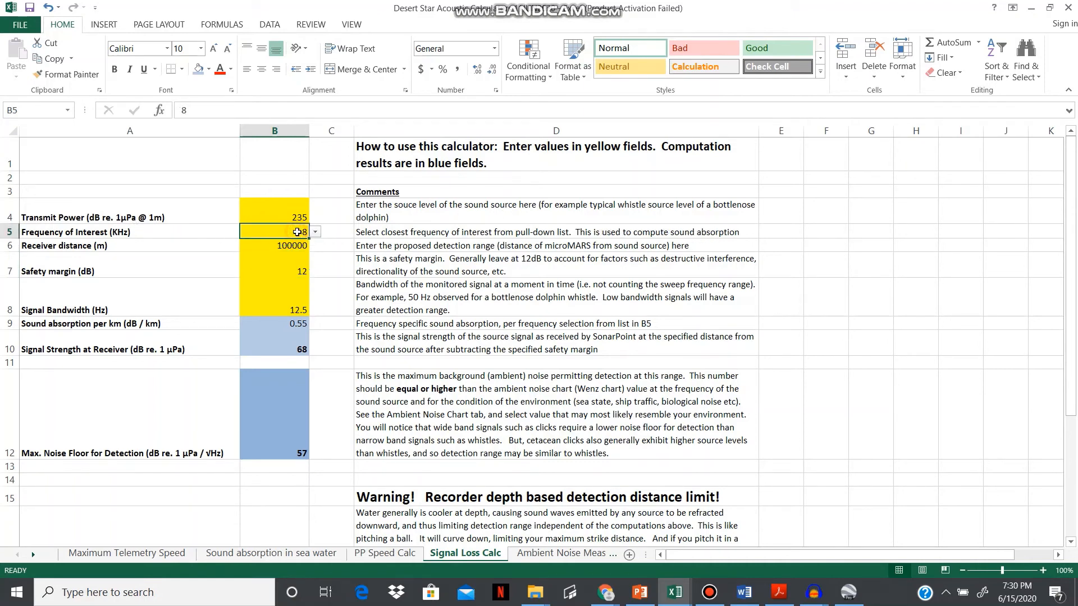
left_click(316, 232)
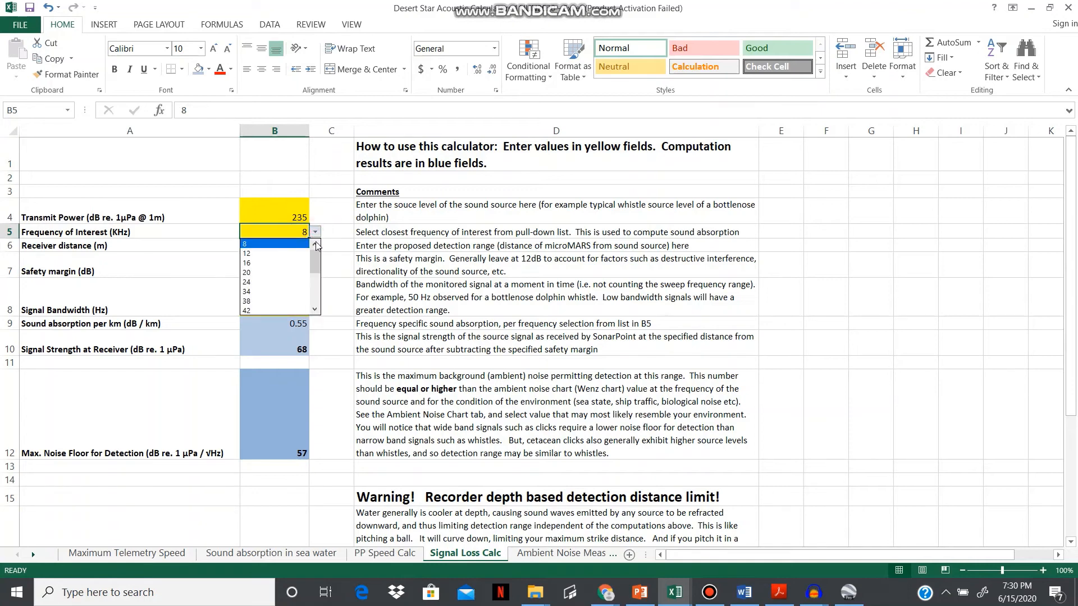
mouse_move(315, 261)
left_mouse_down()
mouse_move(316, 307)
mouse_move(316, 261)
left_mouse_up()
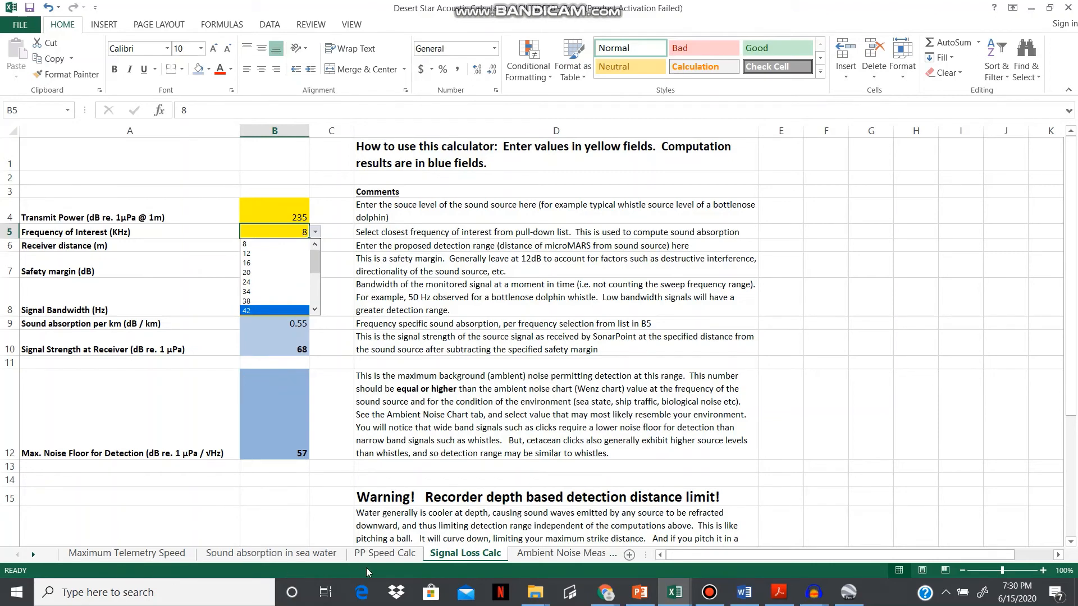
left_click(250, 554)
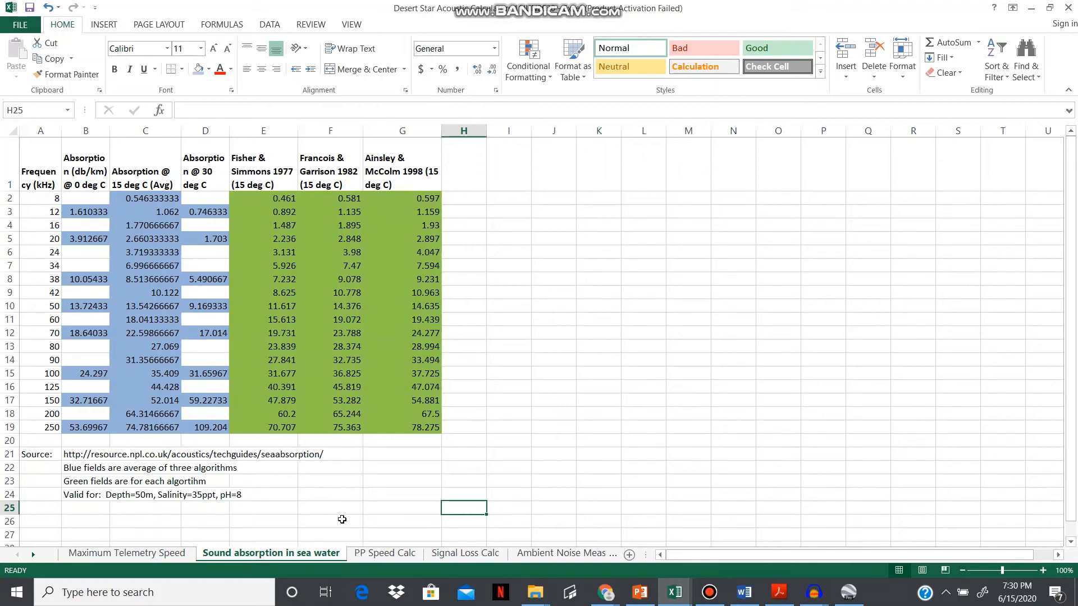
left_click(472, 558)
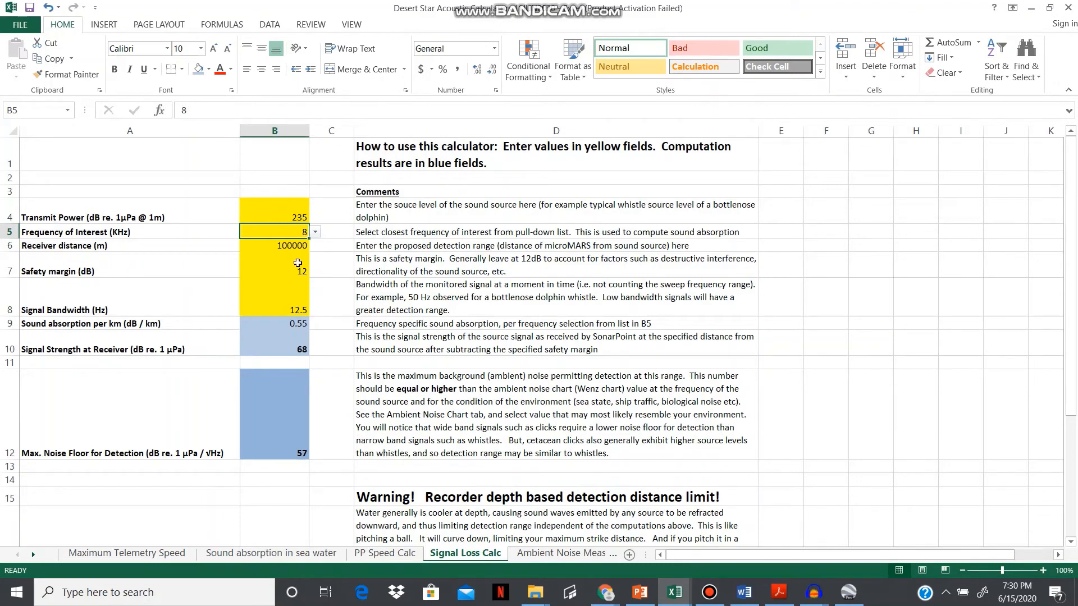
Step: Set the signal bandwidth to 100 Hz in the Signal Loss Calc sheet
left_click(277, 265)
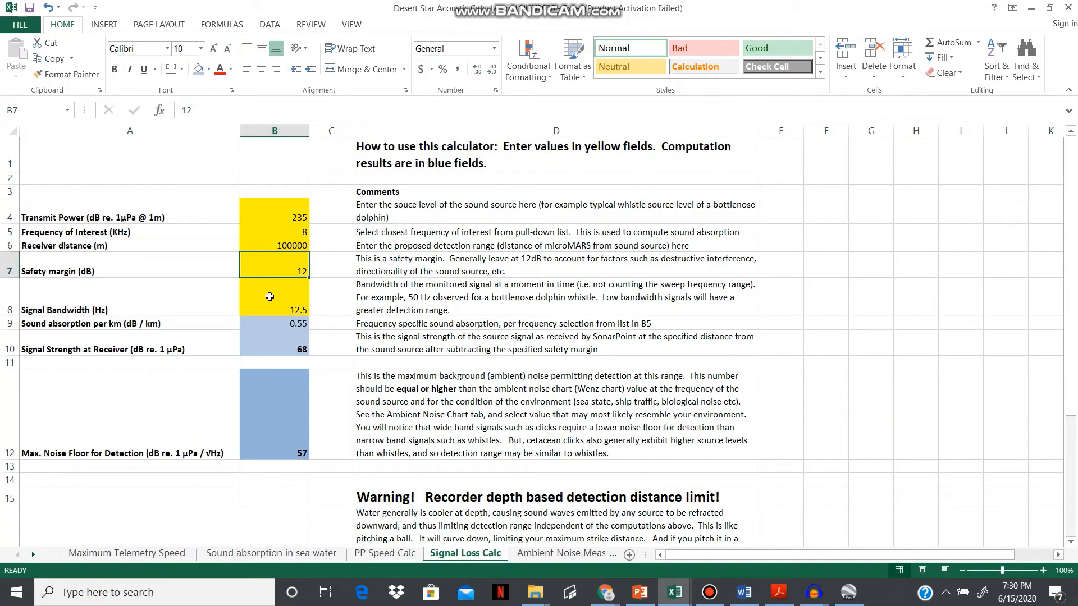
left_click(269, 296)
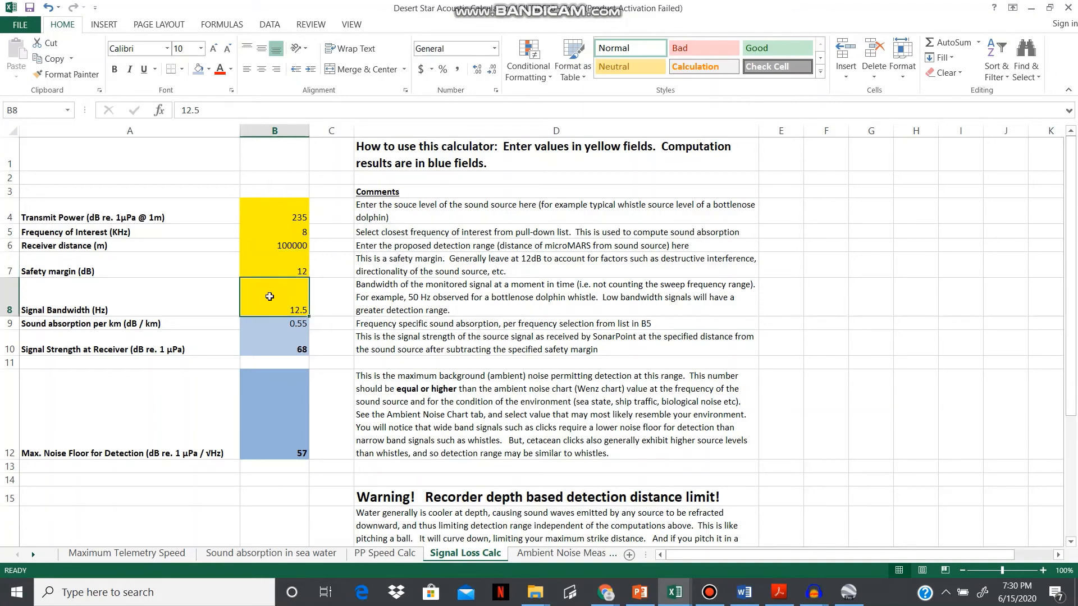
type("100")
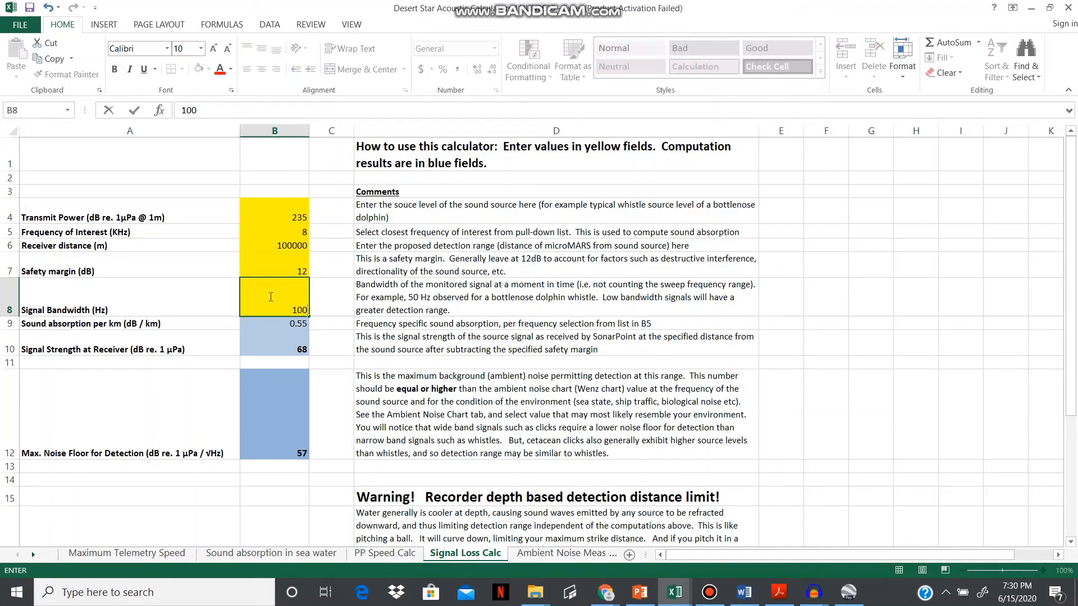
key("Return")
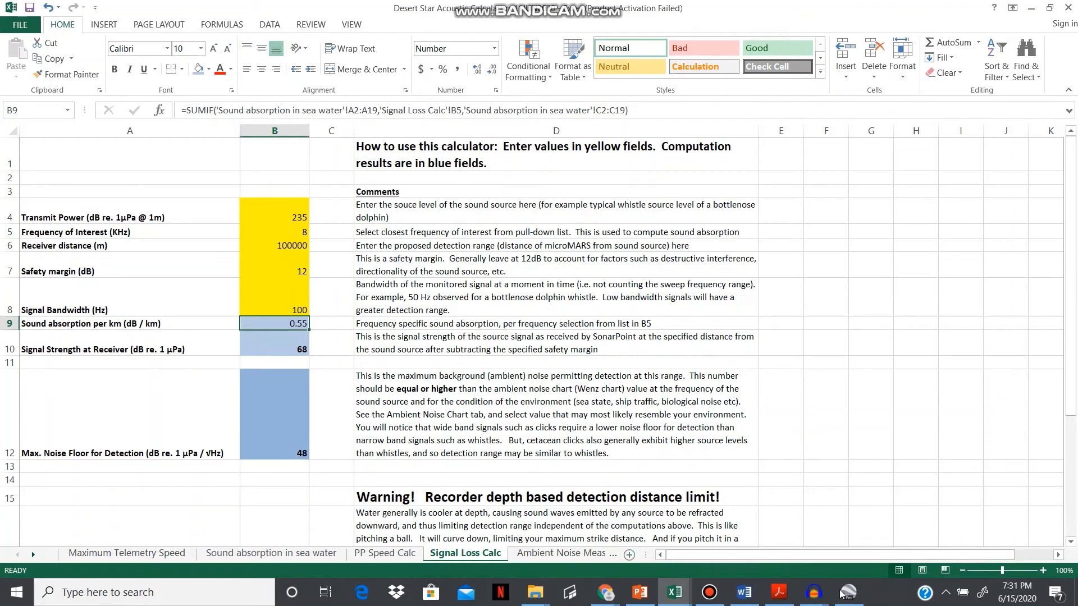
Step: Switch to Audacity to review the Sonar and Ambient Noises waveform and spectrum, and return to the signal loss calculator in Excel
mouse_move(820, 596)
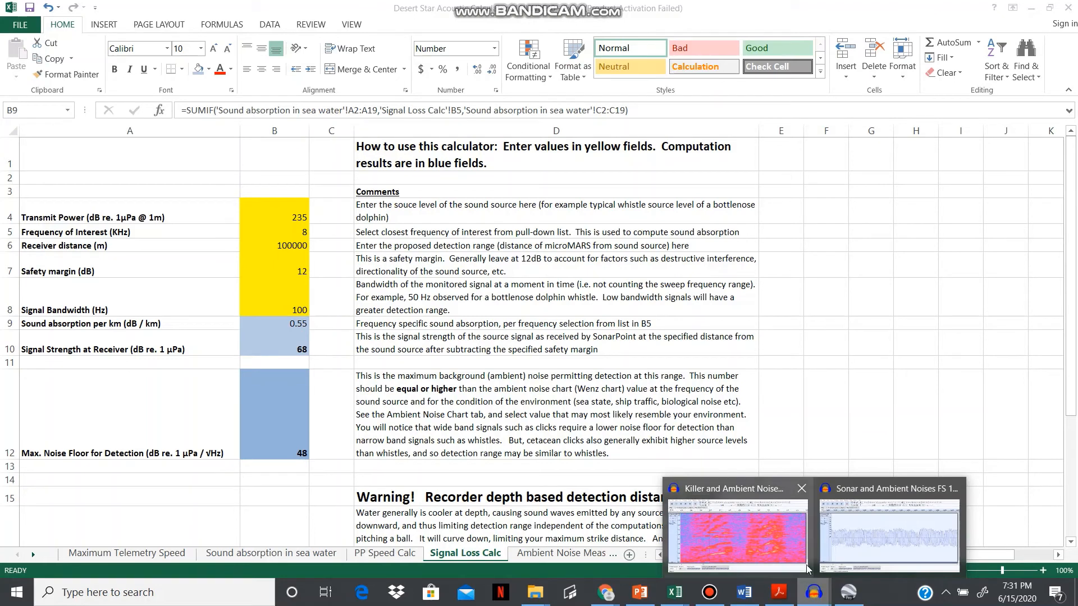
left_click(858, 556)
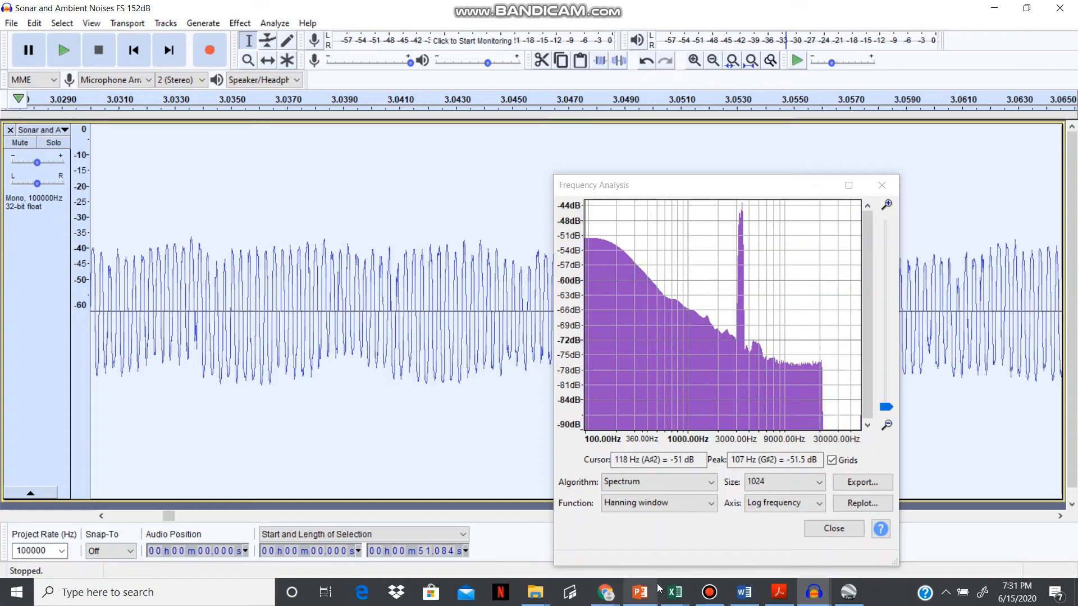
mouse_move(675, 593)
left_click(724, 540)
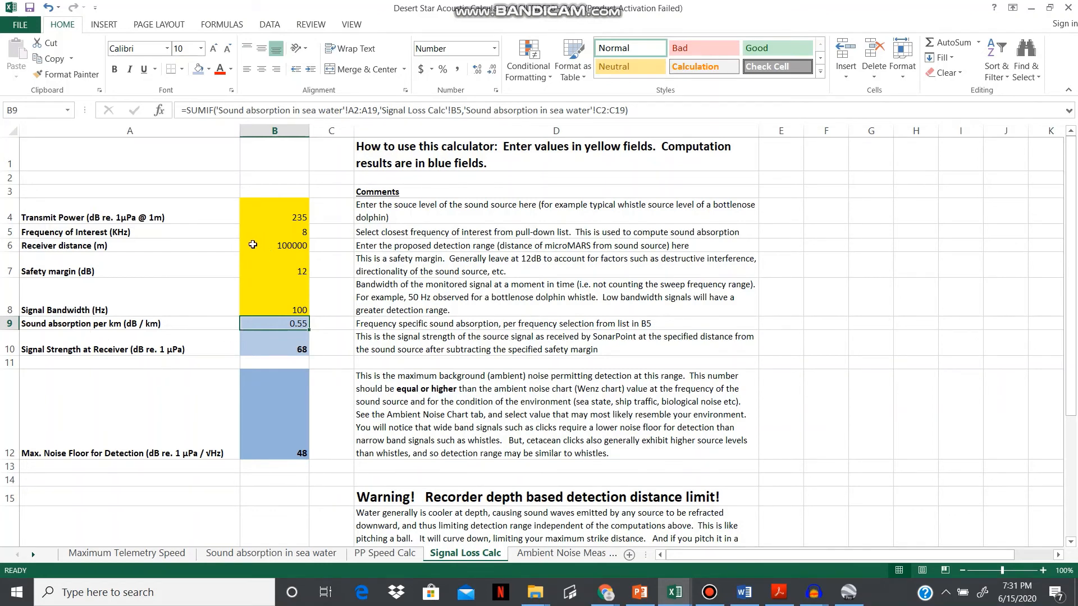
Step: Set the receiver distance to 50000 m and check the signal strength at the receiver
left_click(253, 244)
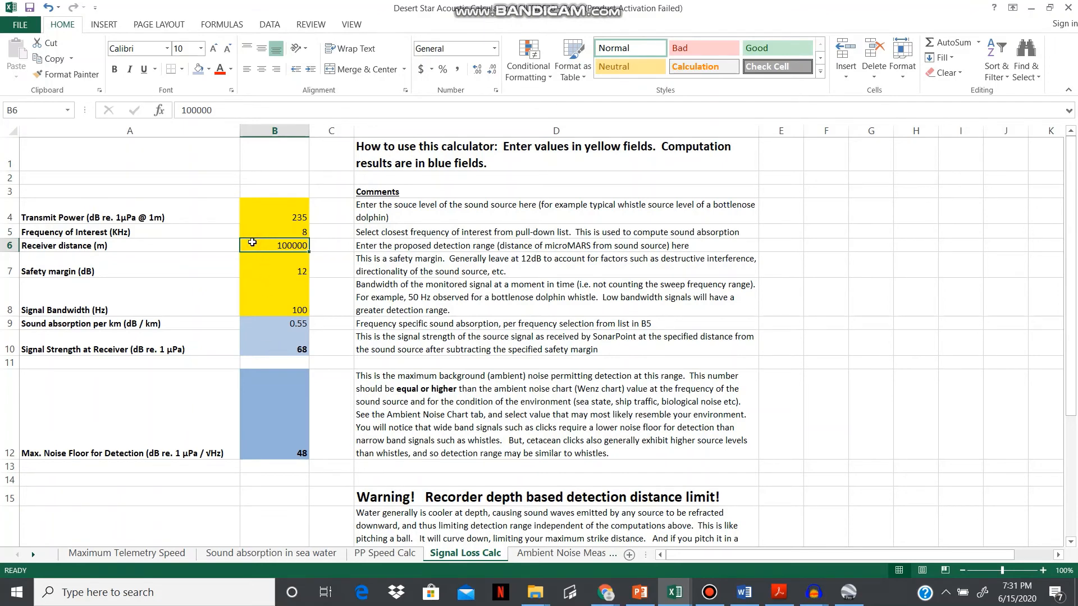
type("500")
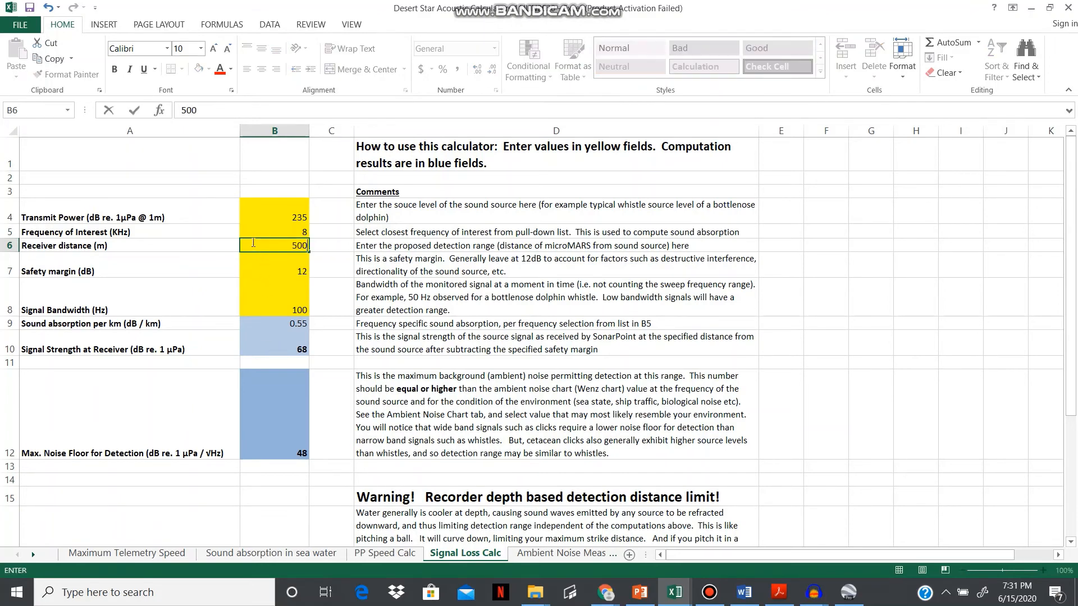
type("00")
key("Return")
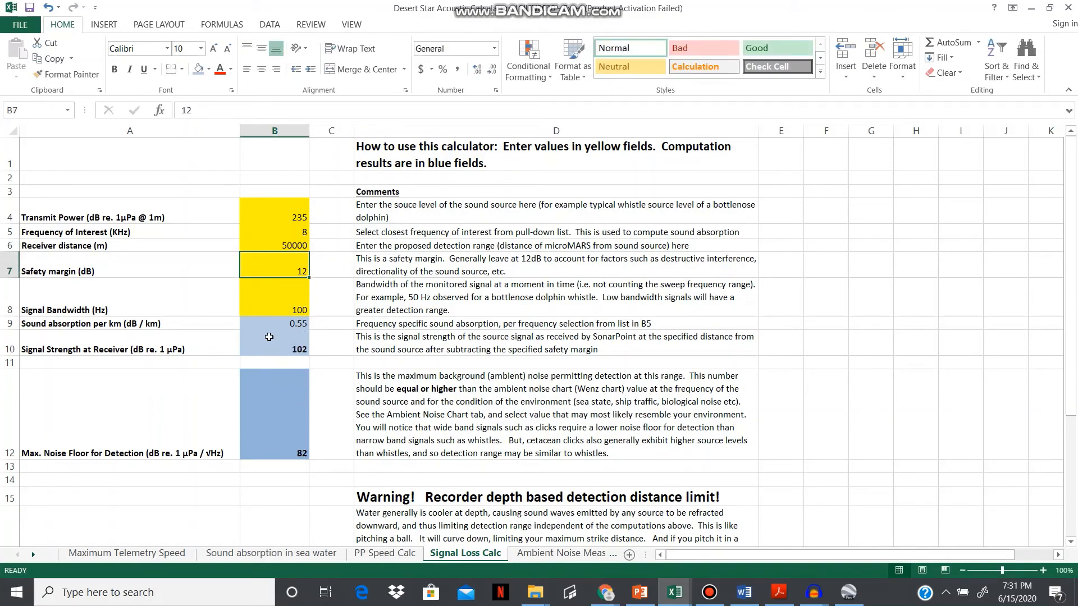
left_click(270, 344)
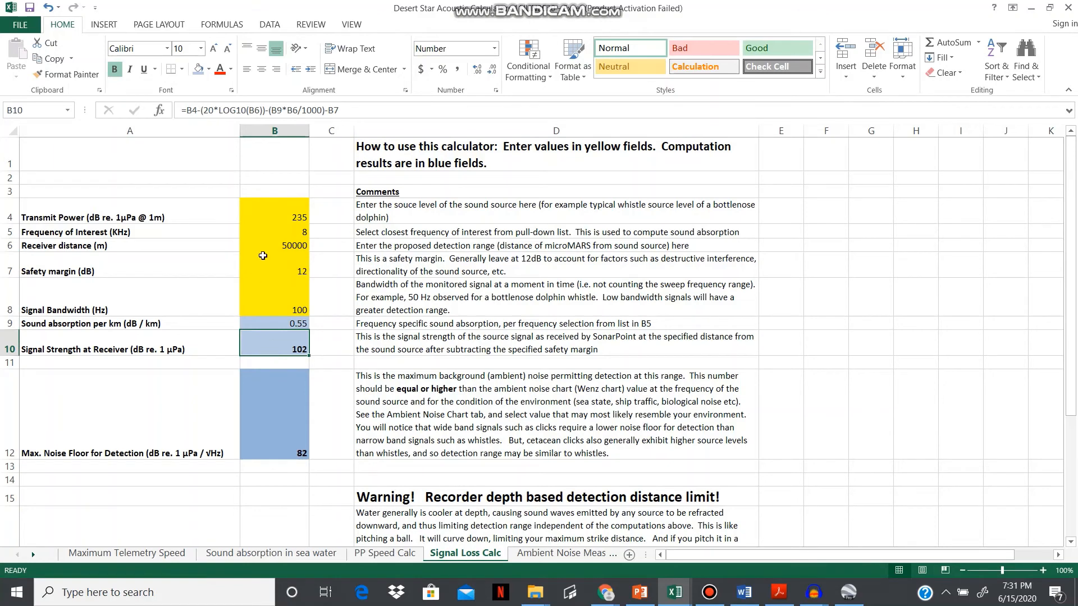
Step: Set the receiver distance in the signal loss calculator to 40000 m
left_click(261, 245)
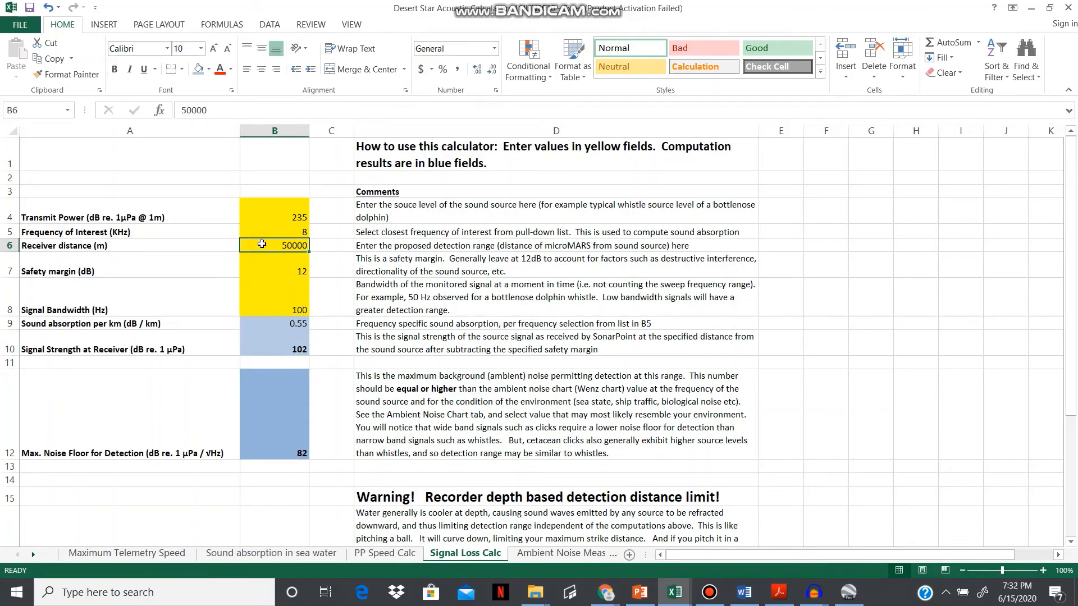
type("40")
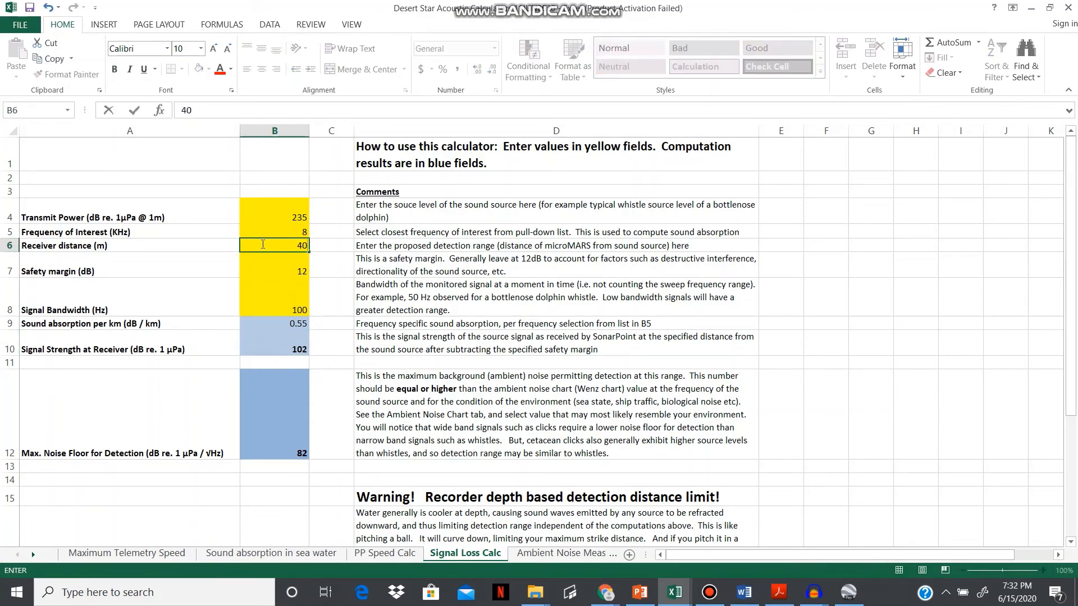
type("000")
key("Return")
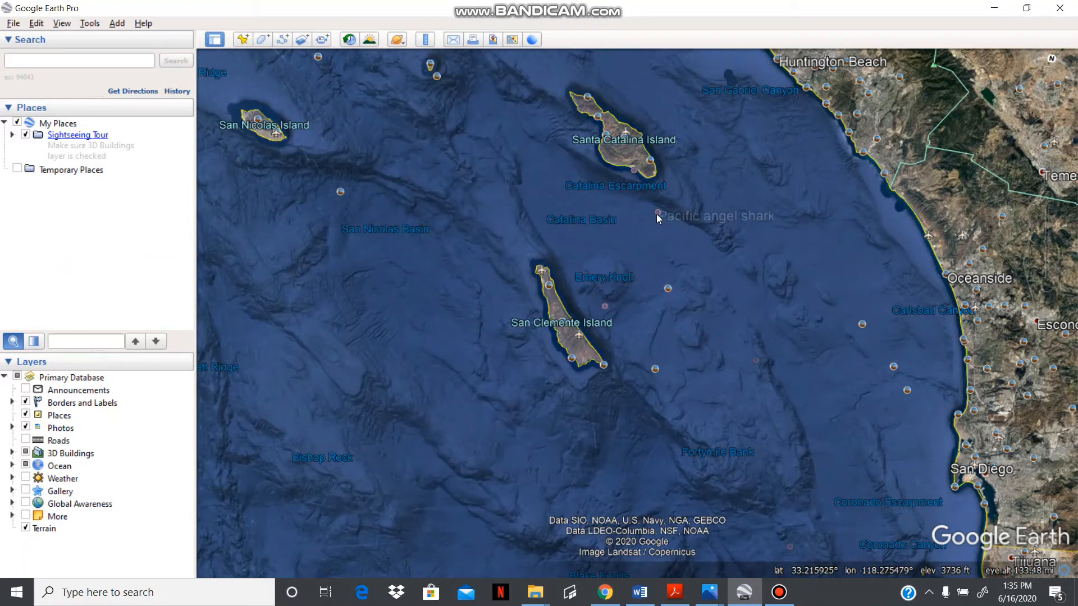
Step: Measure the straight-line distance in kilometers from the marker southeast of Santa Catalina Island to open water northwest of San Diego, and close the ruler
left_click(426, 39)
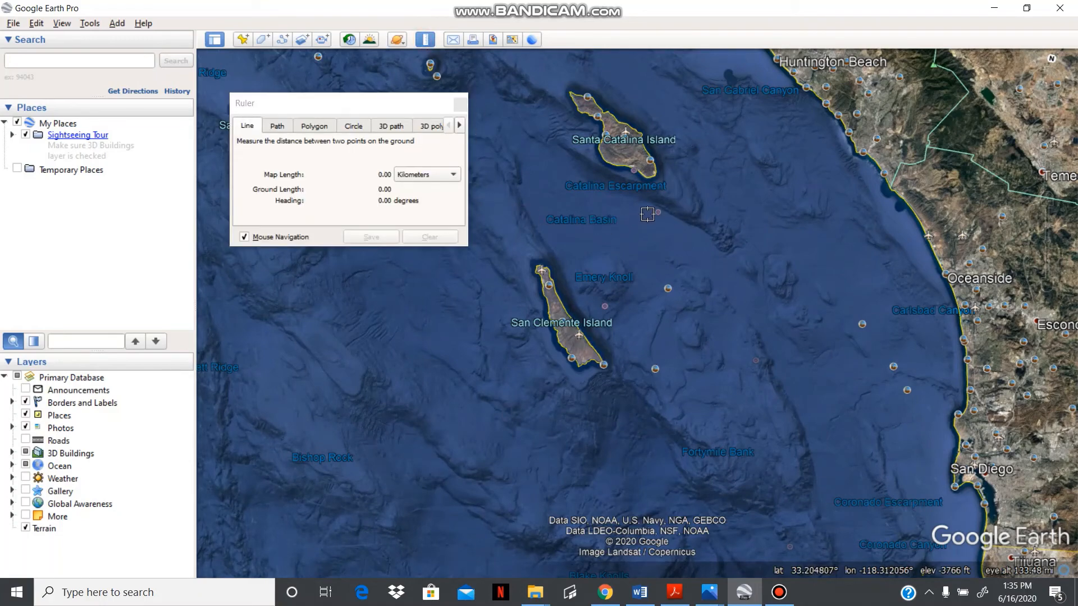
left_click(655, 212)
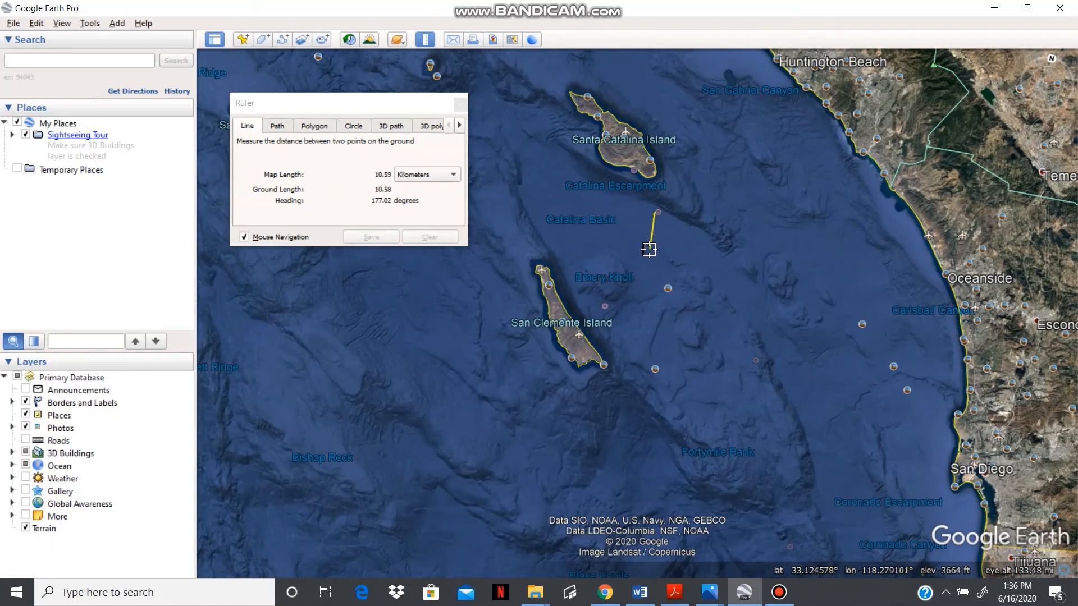
left_click(846, 380)
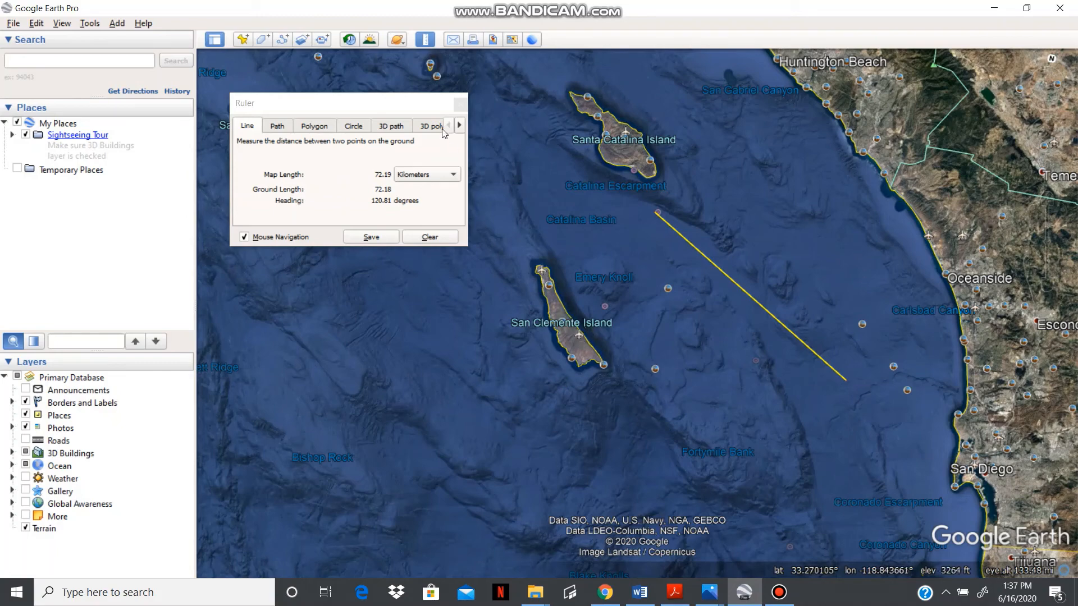
left_click(460, 104)
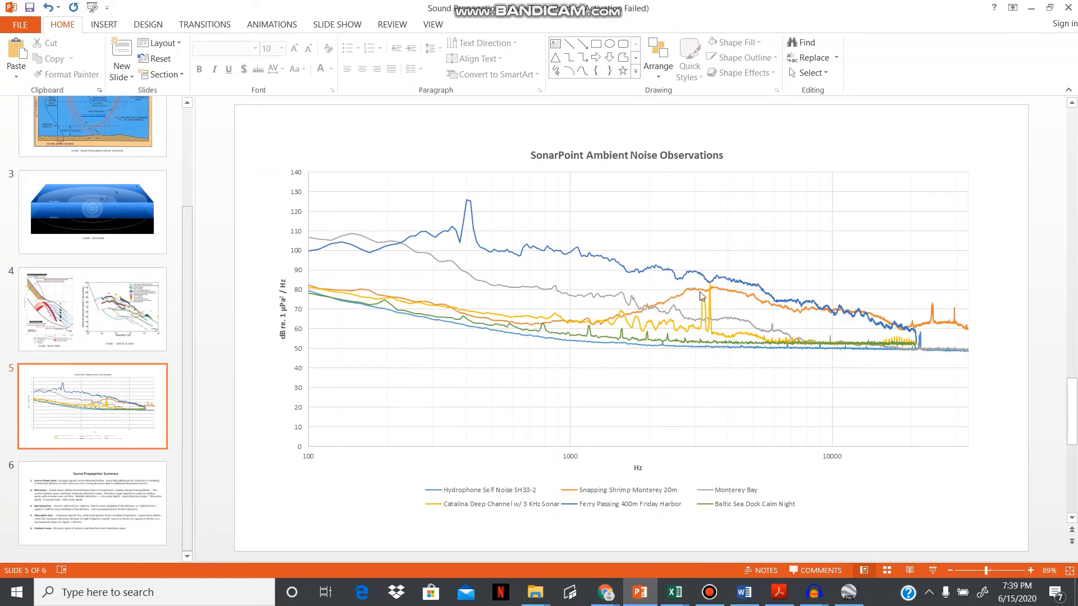
Step: Examine the sonar peak in the ambient noise chart, and switch to the Excel signal loss calculator to check the maximum noise floor for detection
mouse_move(722, 294)
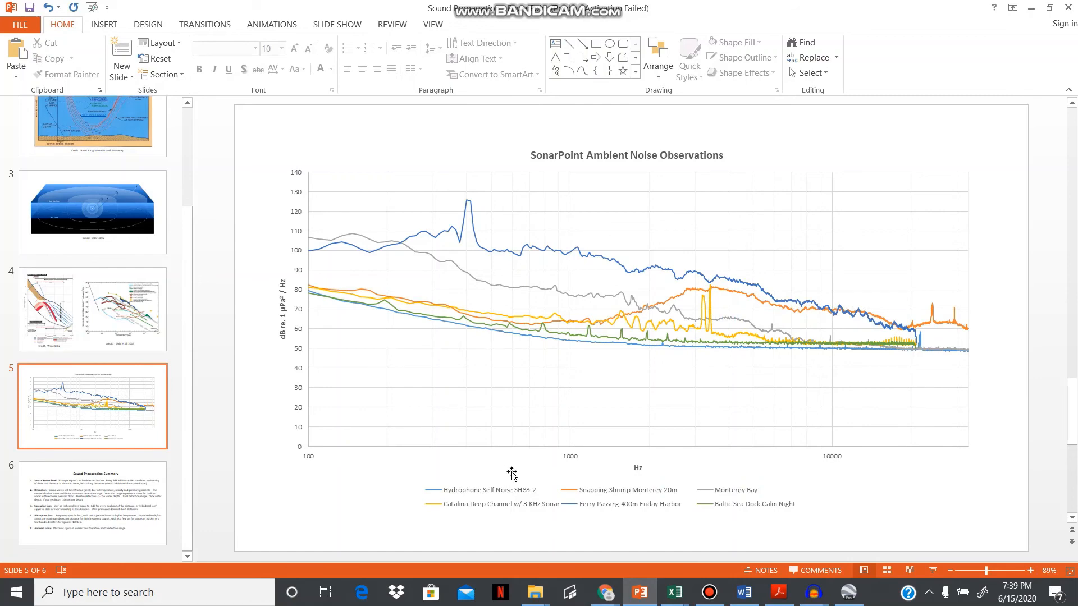
left_click(674, 598)
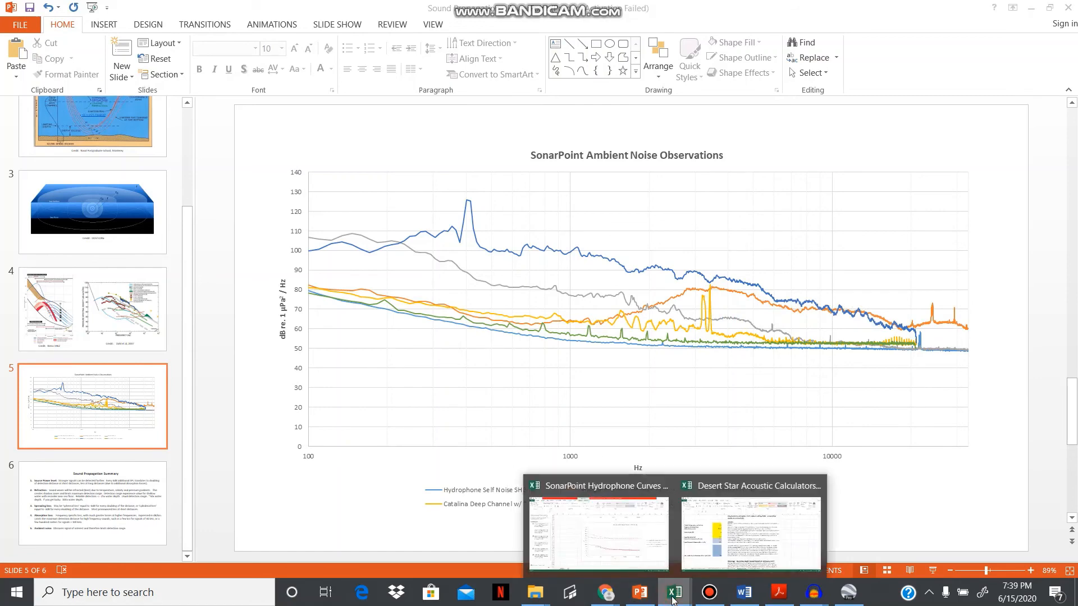
left_click(737, 548)
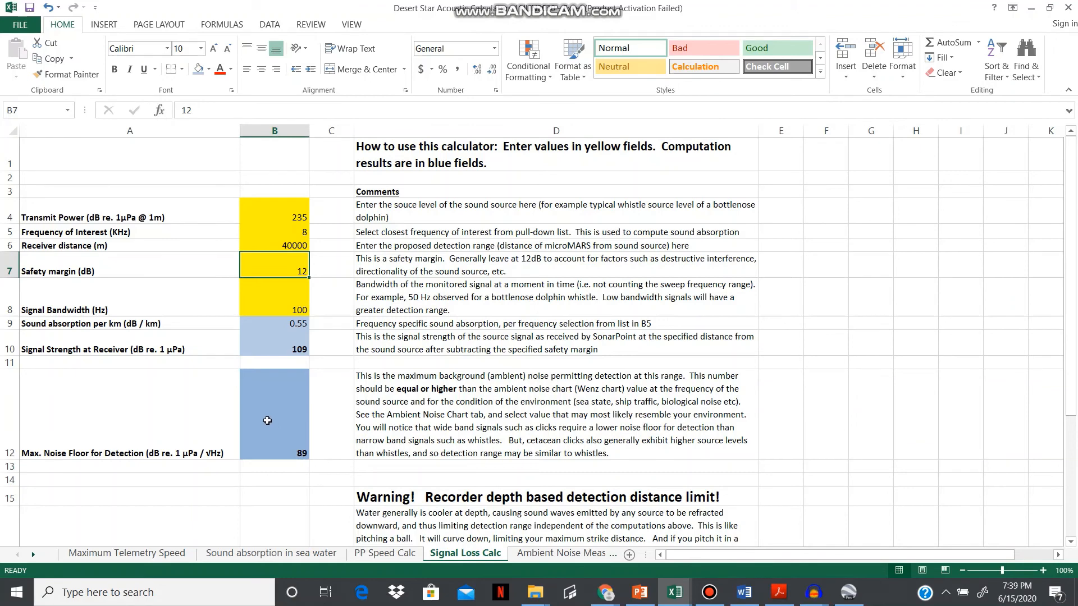
left_click(267, 420)
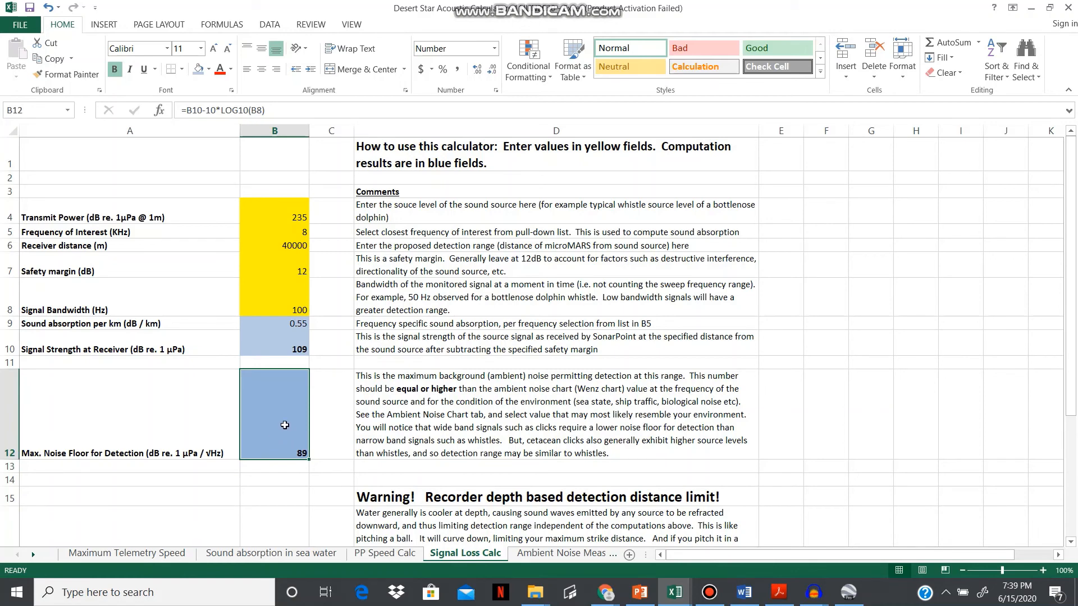
Step: Set the receiver distance to 50000 m in the signal loss calculator, and refine it to 52000 m
left_click(274, 243)
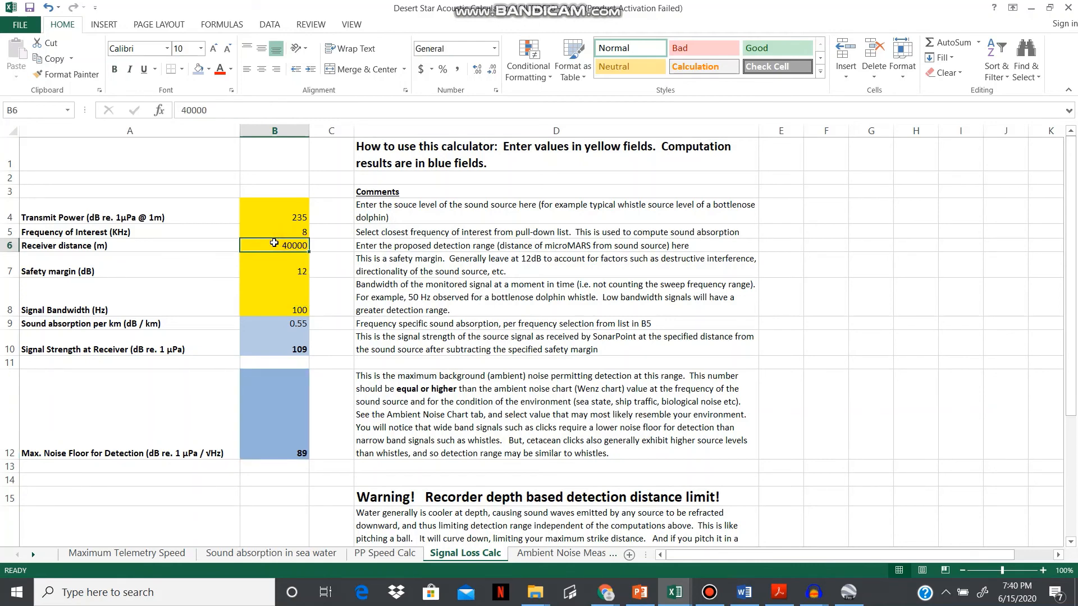
type("500")
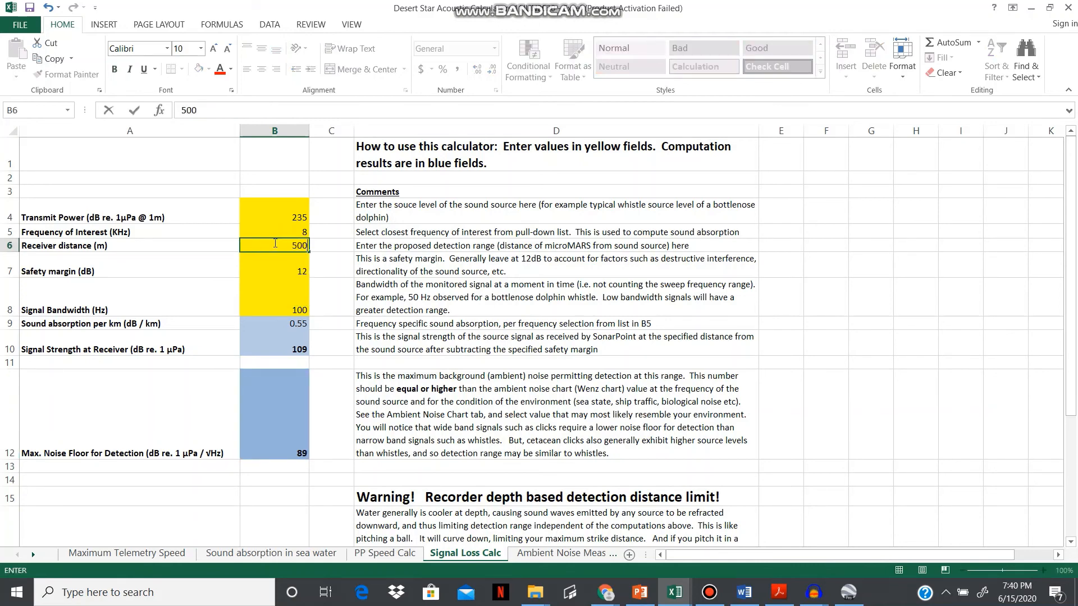
type("00")
key("Return")
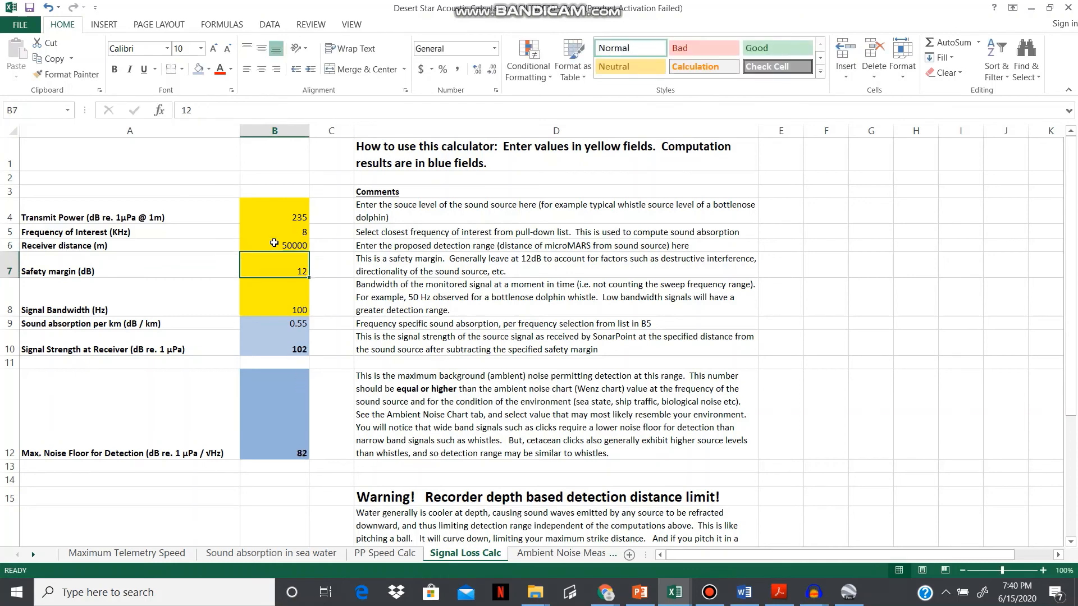
left_click(274, 243)
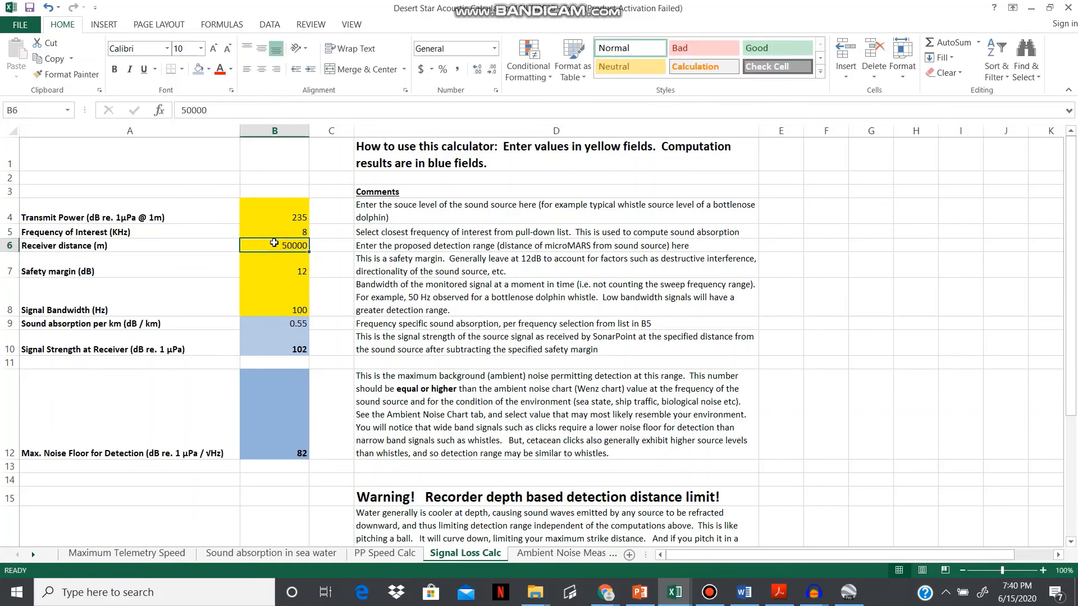
type("52000")
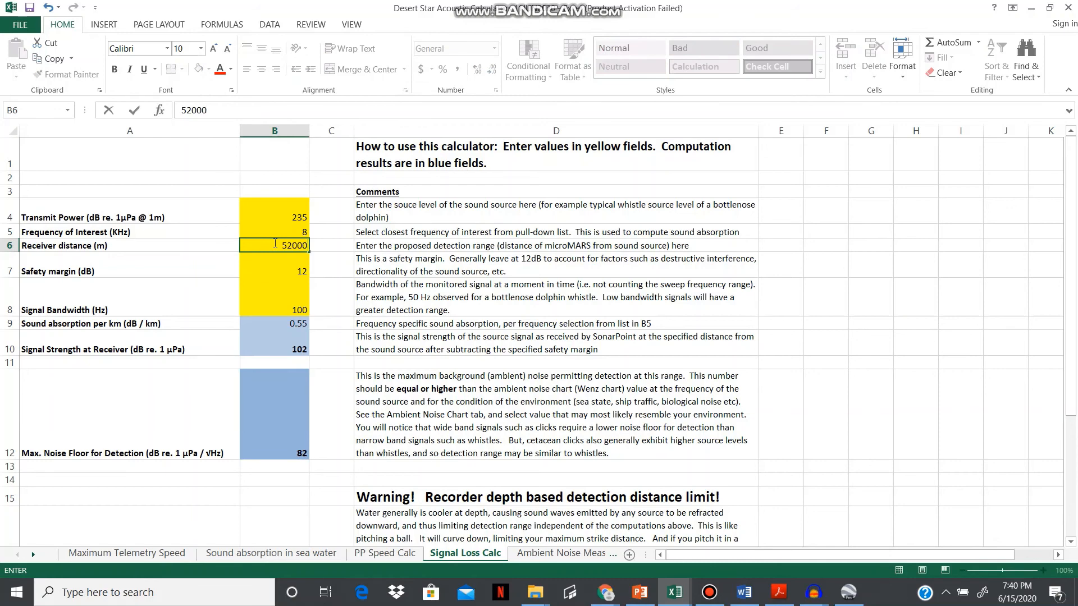
key("Return")
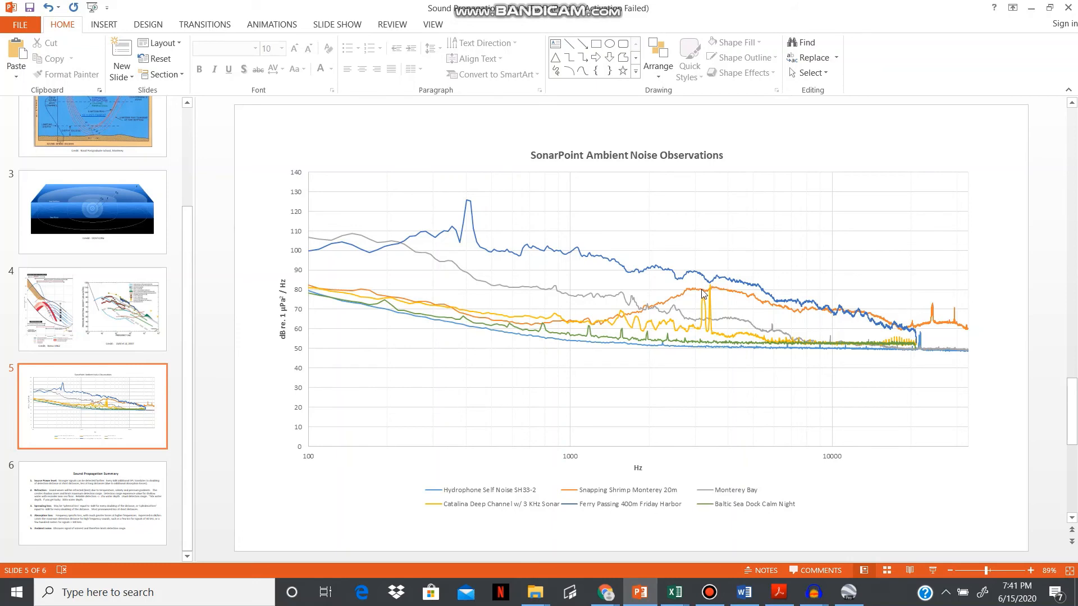
Step: Examine the 3 kHz sonar peak in the PowerPoint ambient noise chart, and return to the Excel signal loss calculator
mouse_move(708, 293)
left_click(677, 593)
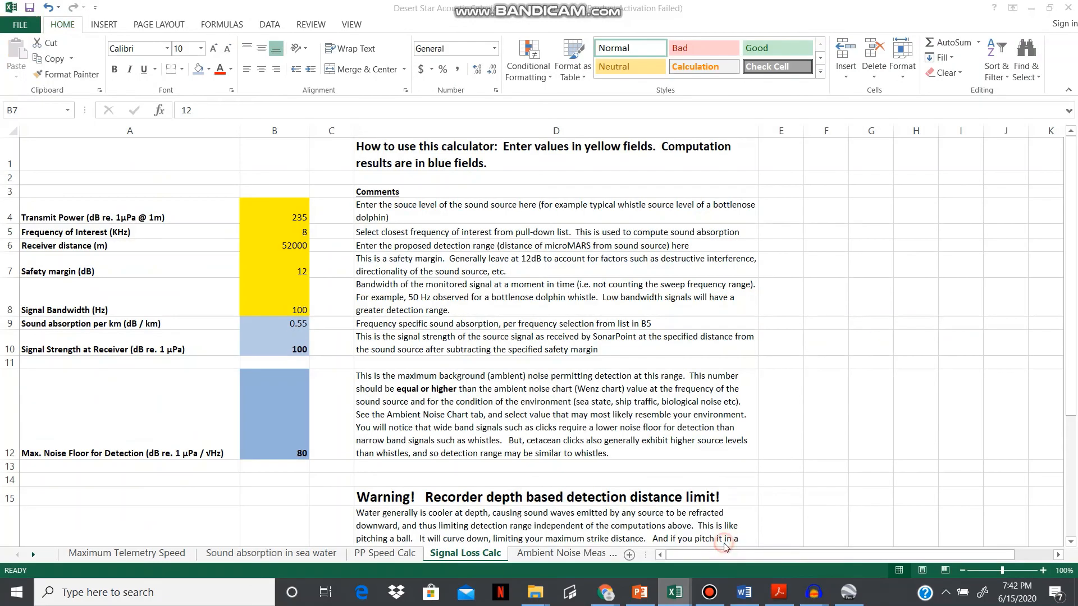
left_click(724, 547)
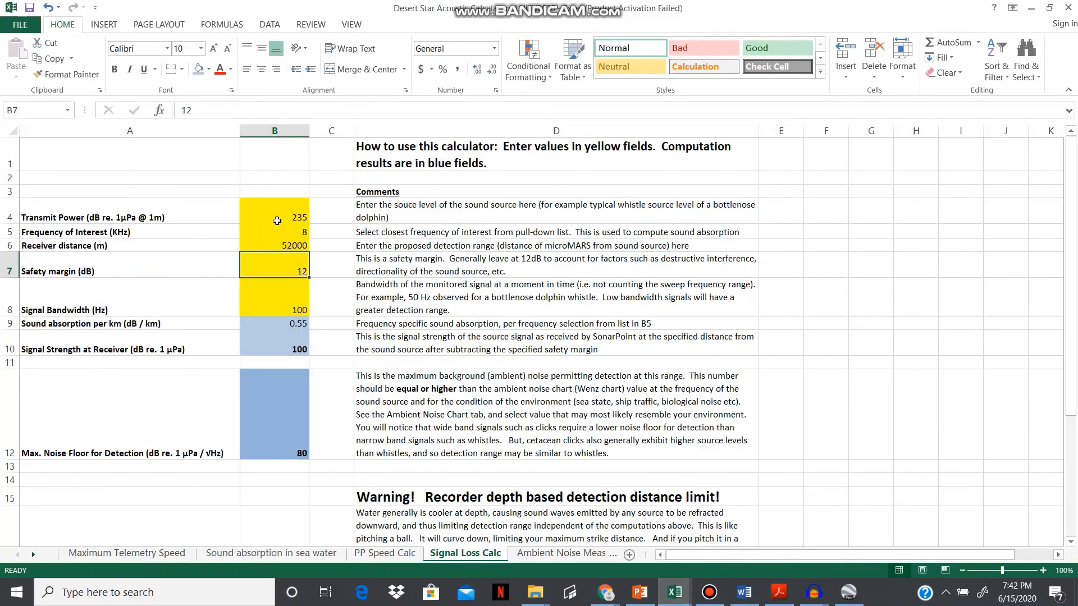
Step: Set the transmit power to 193 dB and the frequency of interest to 34 kHz
left_click(250, 209)
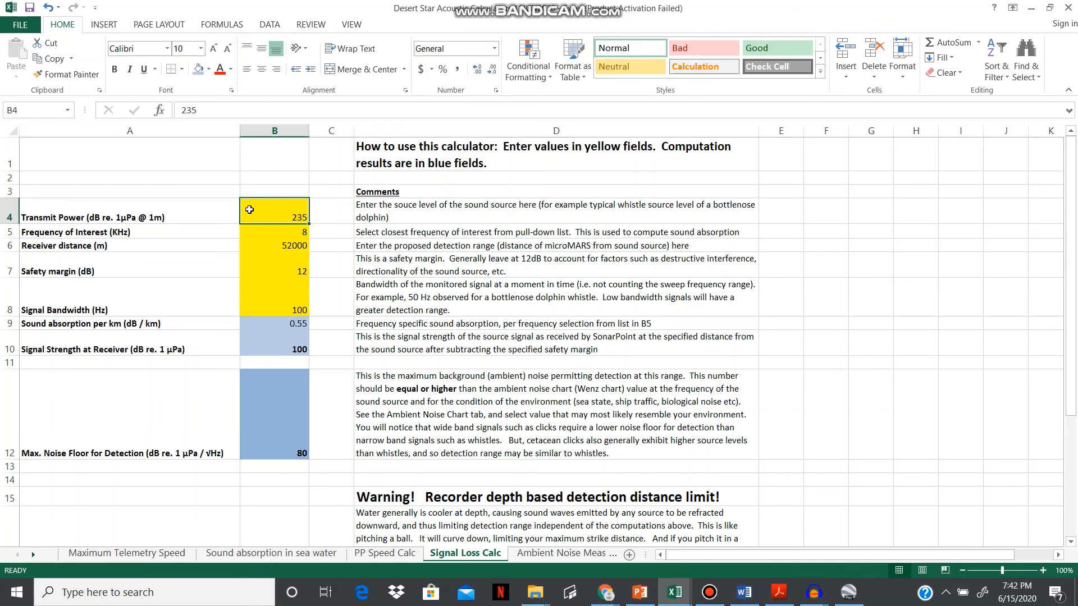
type("19")
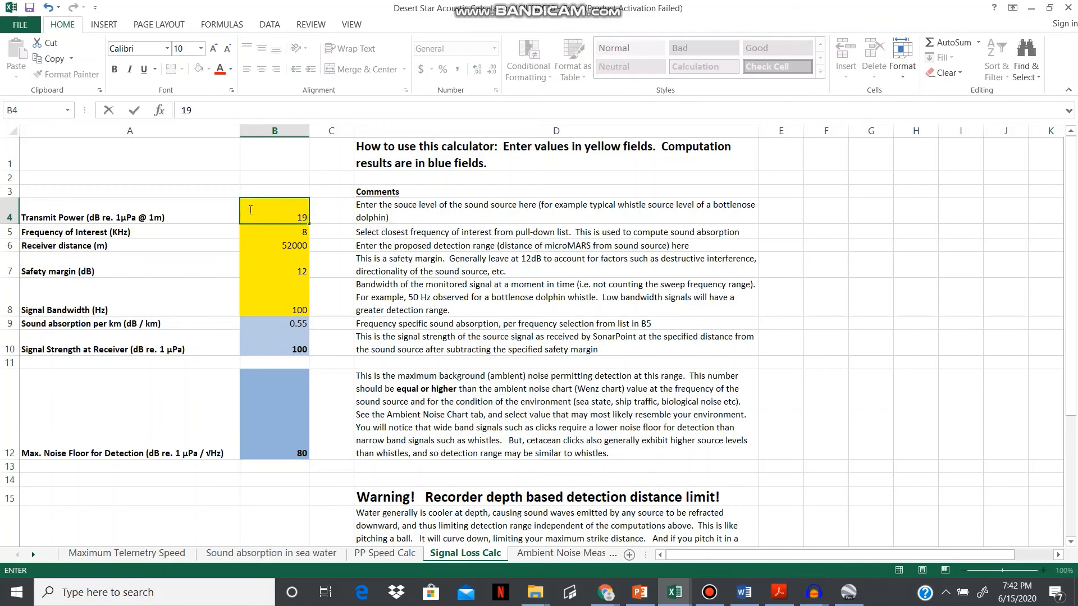
type("3")
key("Return")
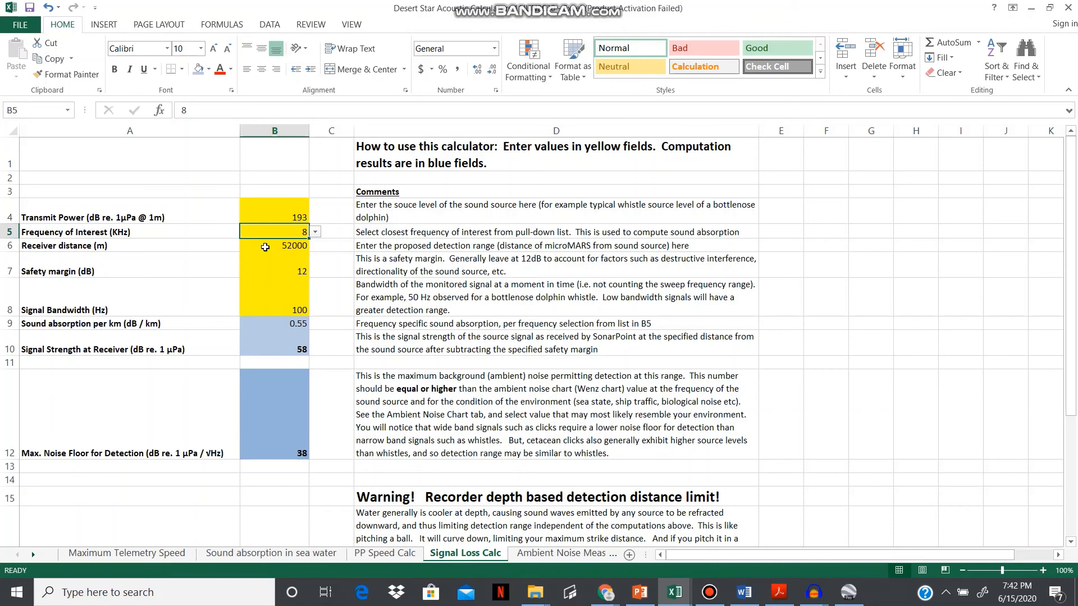
left_click(316, 233)
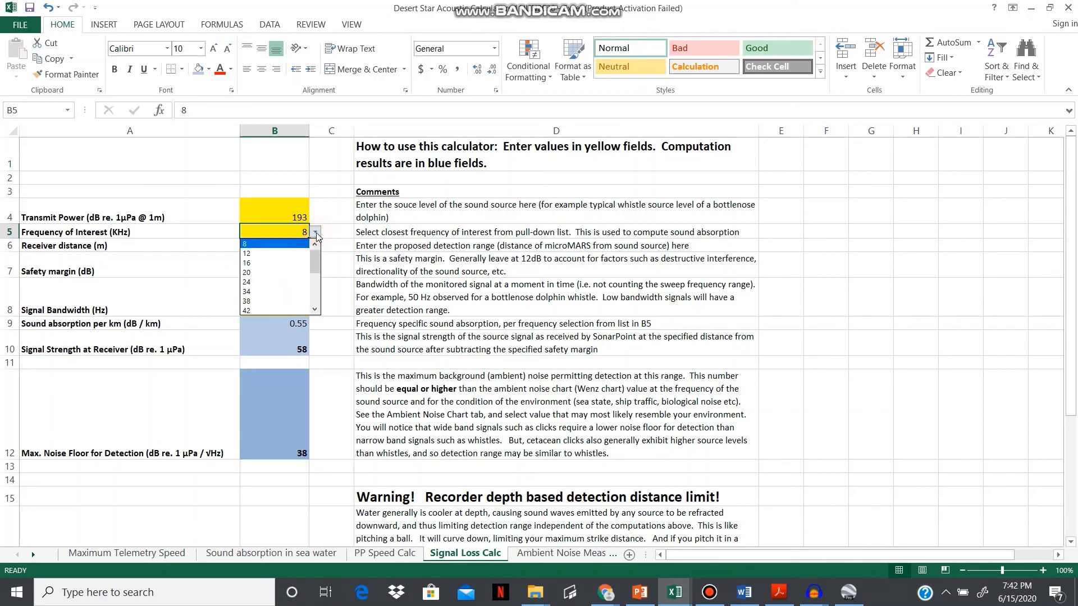
left_click(262, 293)
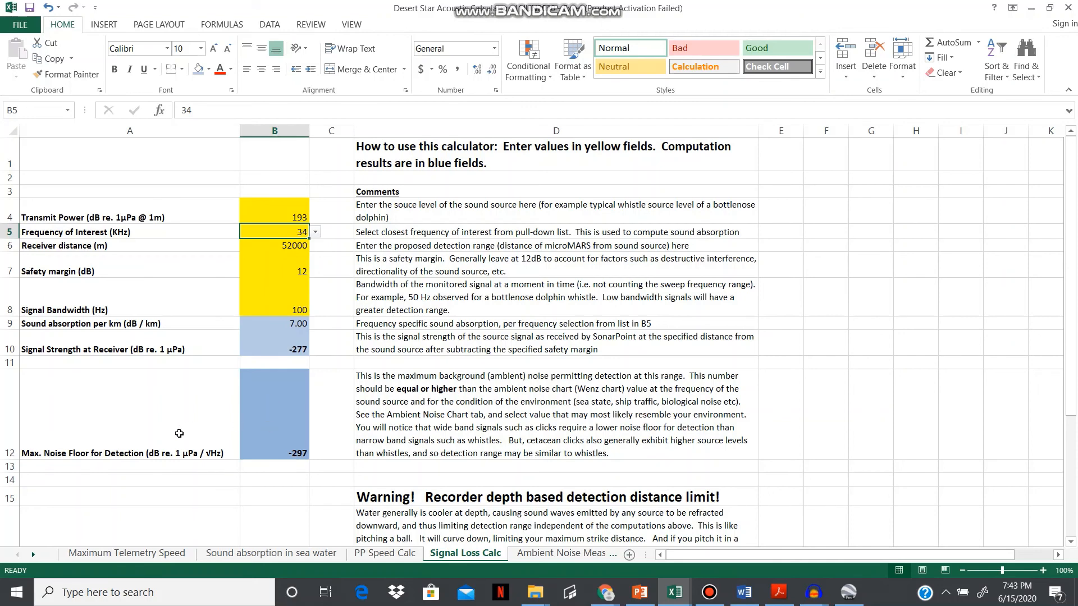
Step: Try receiver distances of 10000 m and 5000 m for the 34 kHz signal
left_click(255, 245)
type("1000")
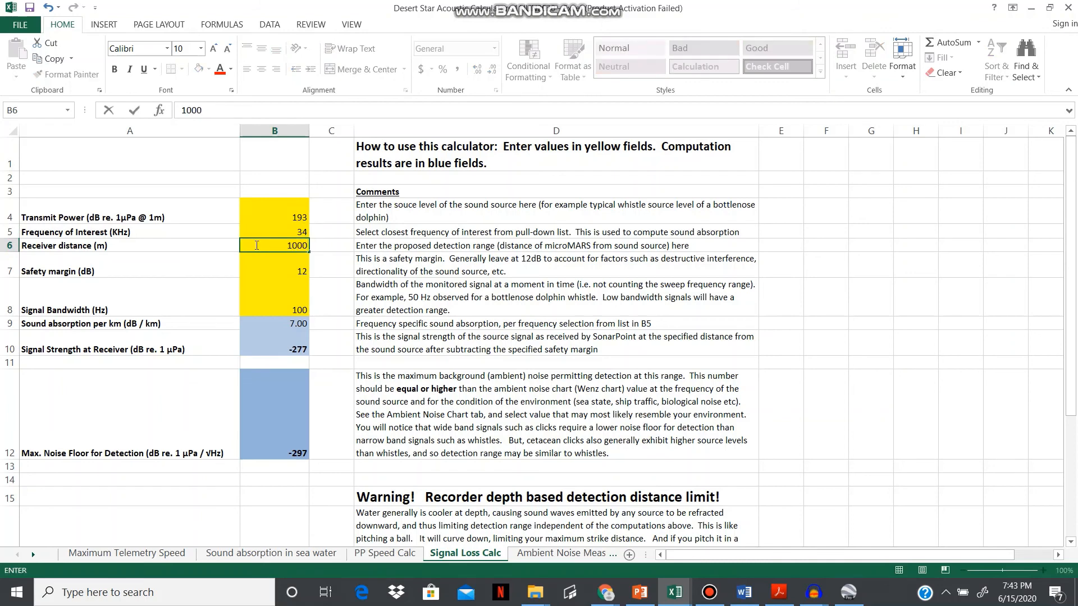
type("0")
key("Return")
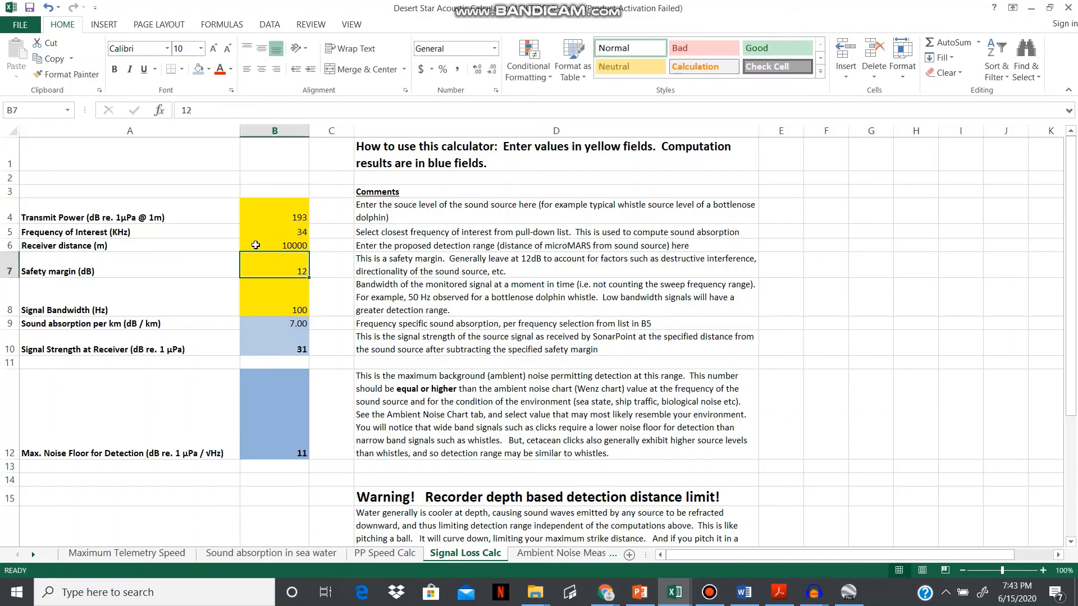
left_click(255, 244)
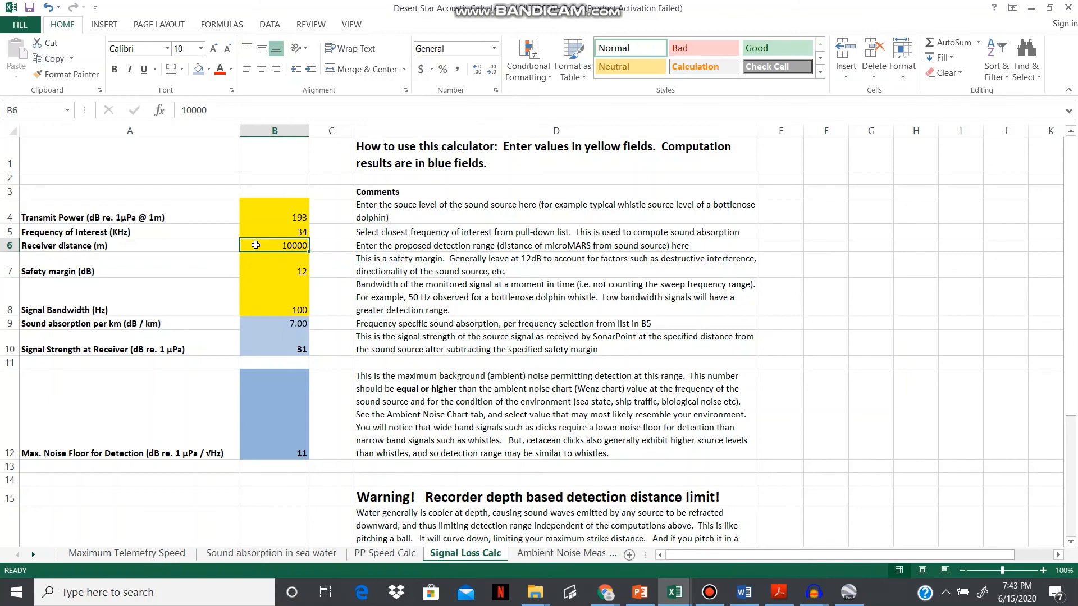
type("5000")
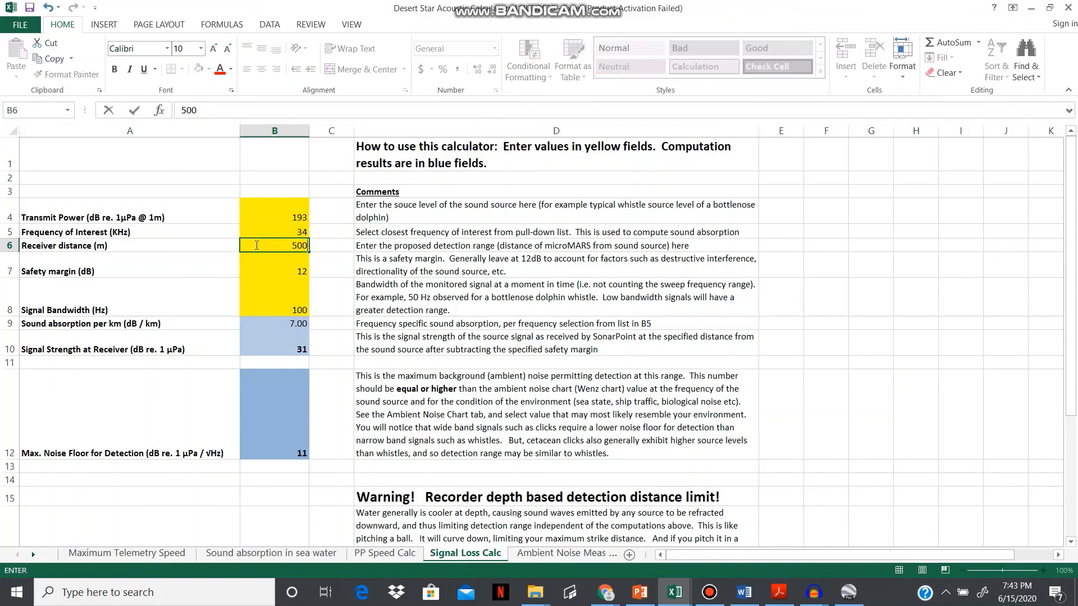
key("Return")
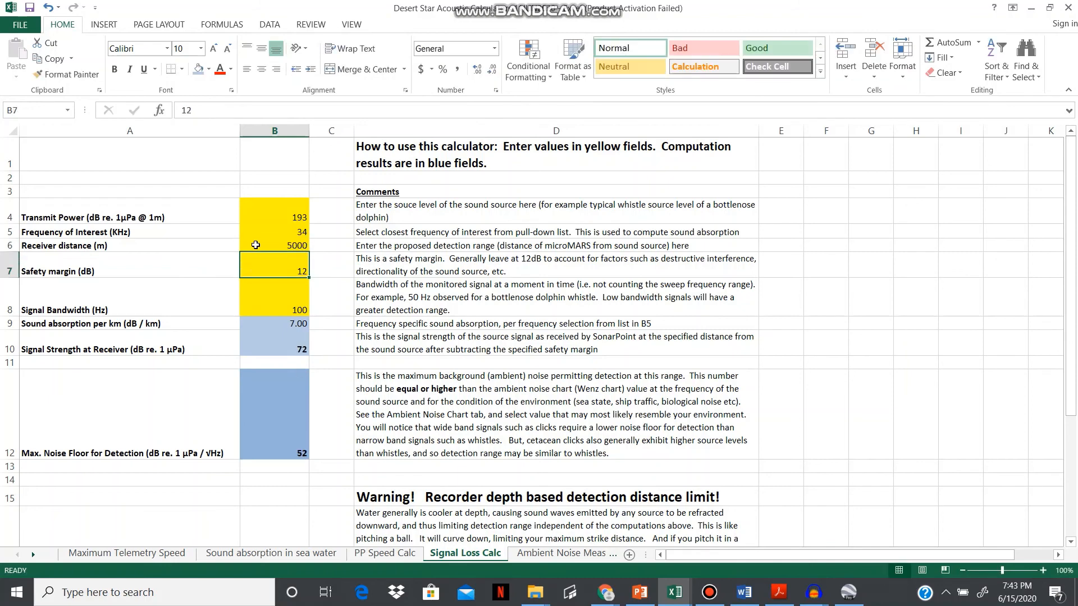
Step: Try receiver distances of 1000 m and 1500 m, and settle on 1250 m
left_click(256, 246)
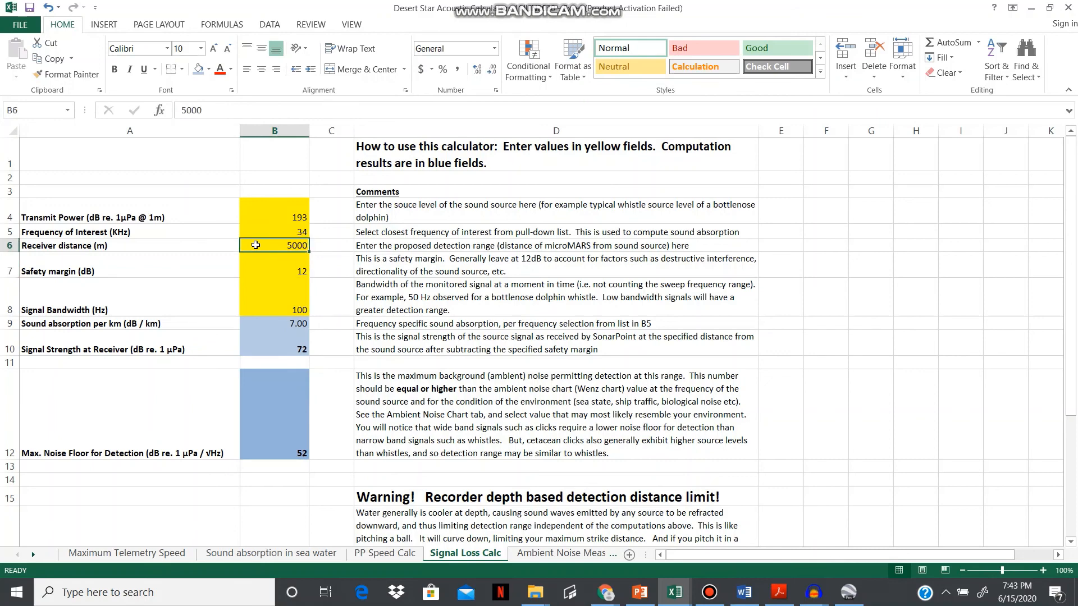
type("1000")
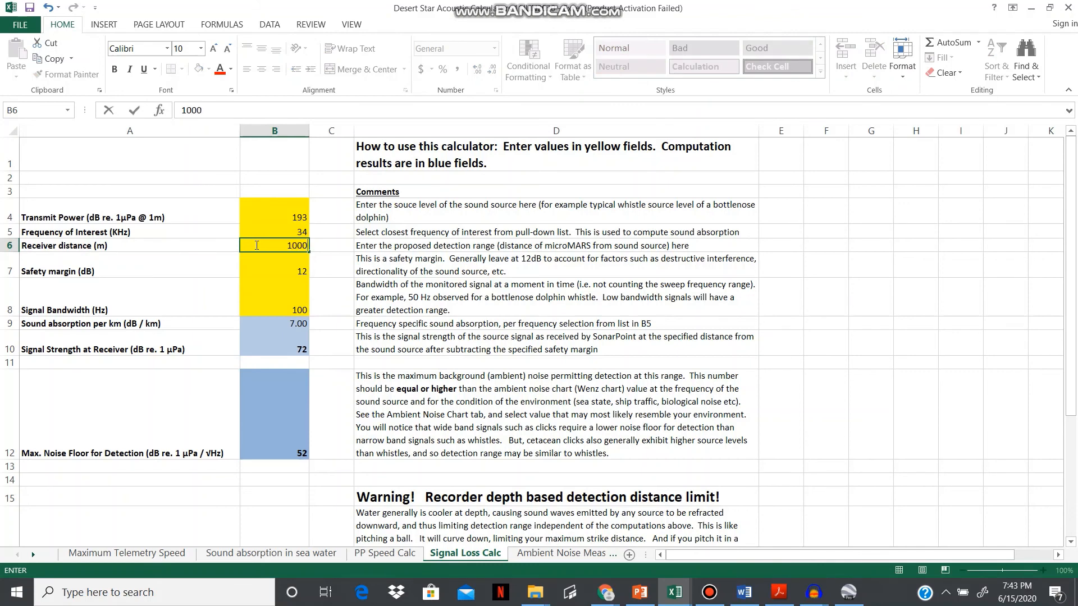
key("Return")
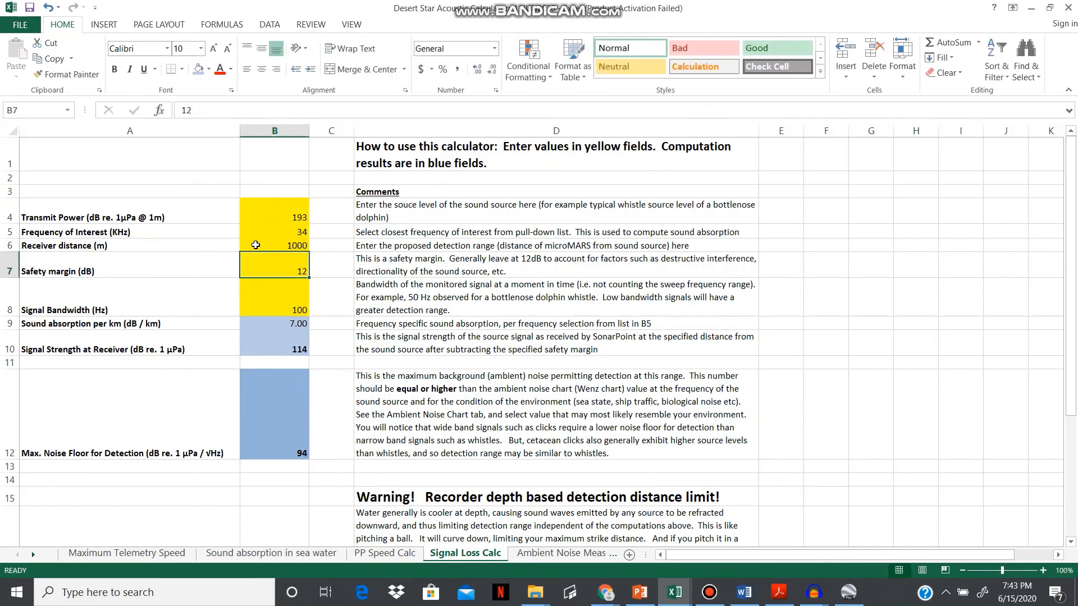
left_click(255, 245)
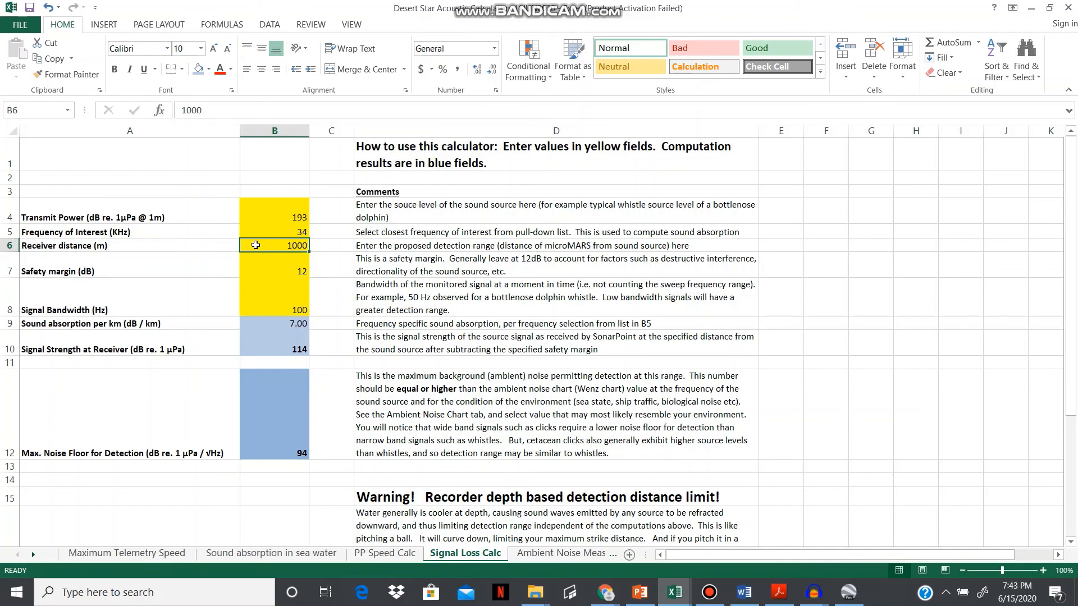
type("1")
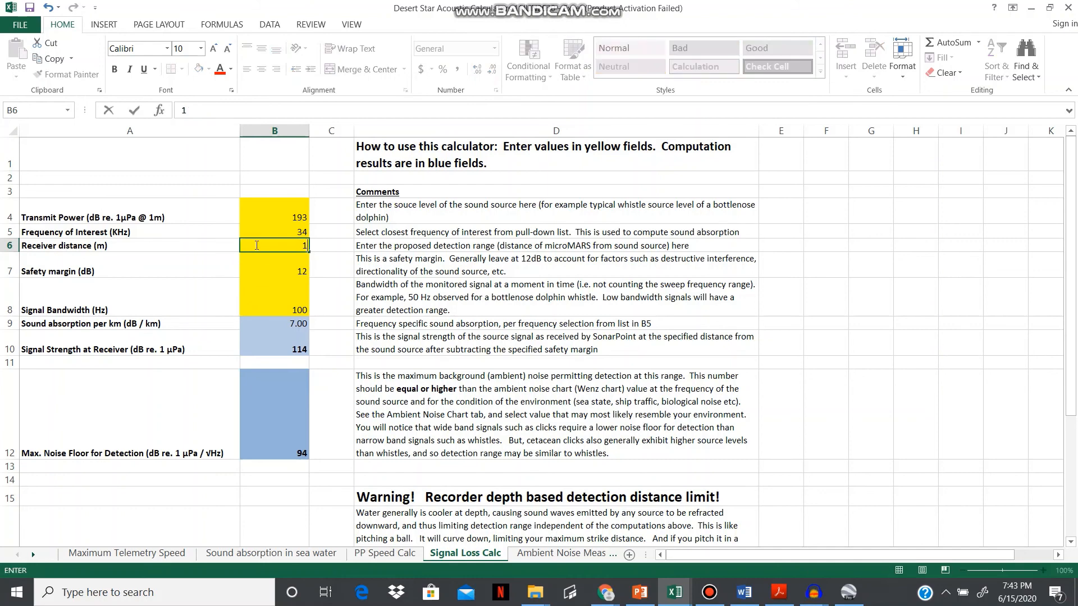
type("500")
key("ctrl+Return")
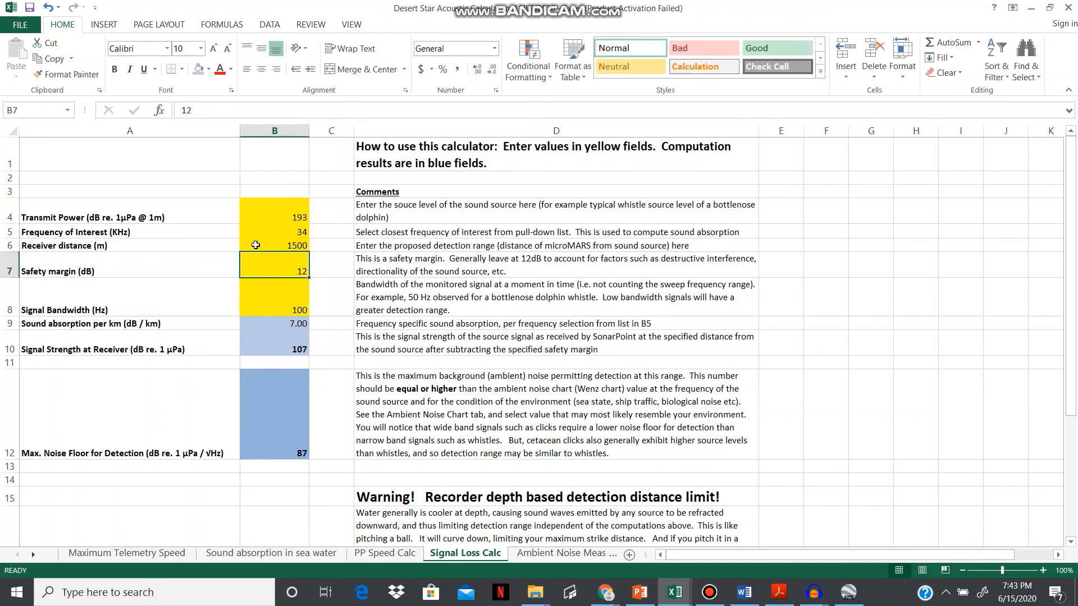
type("1")
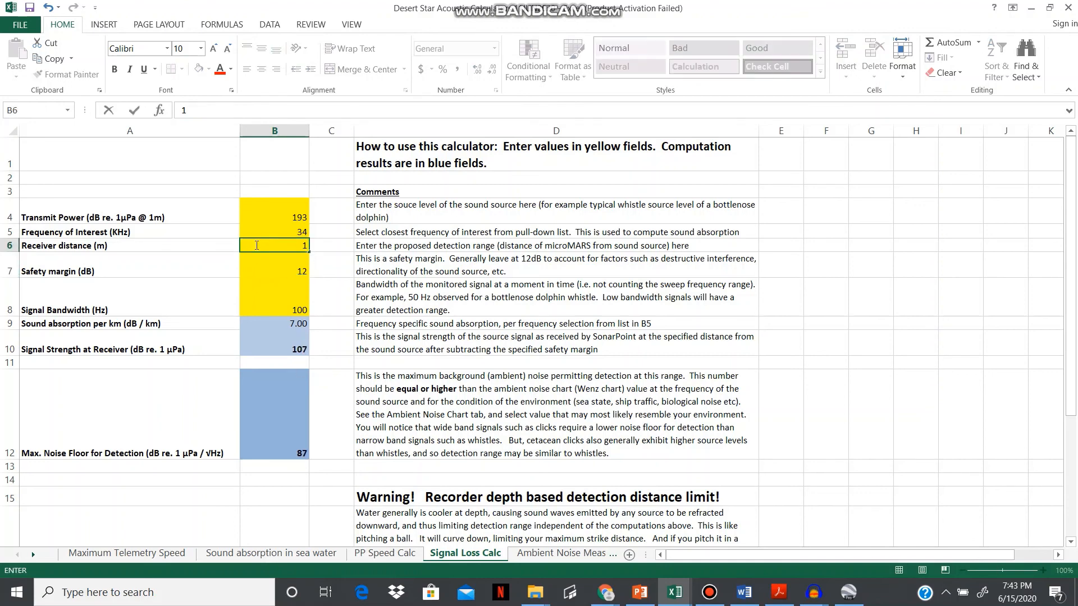
type("250")
key("Return")
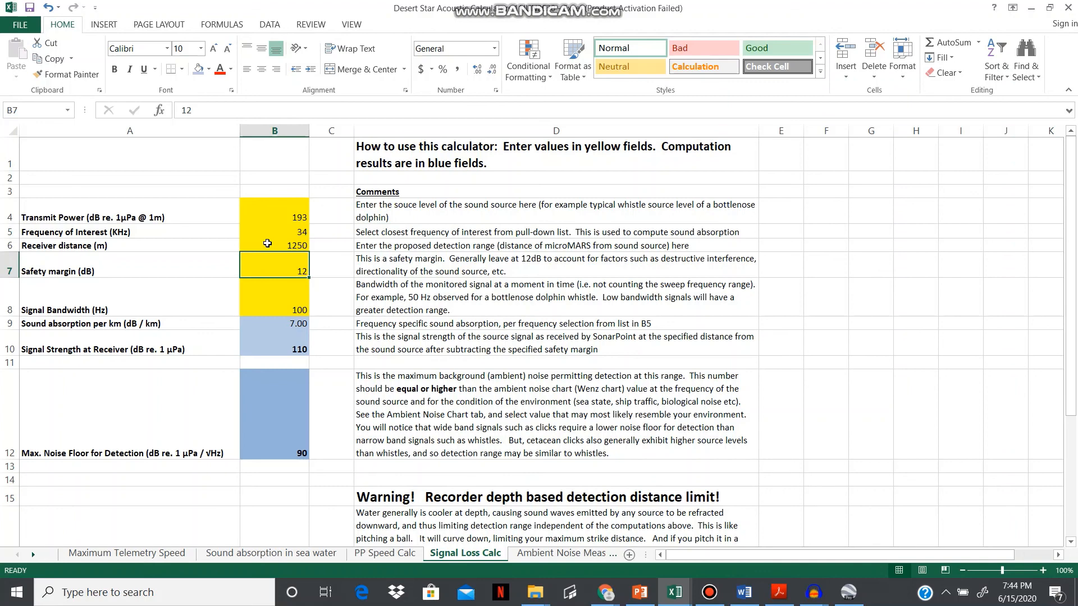
Step: Set the receiver distance in the signal loss calculator to 500 m
left_click(265, 244)
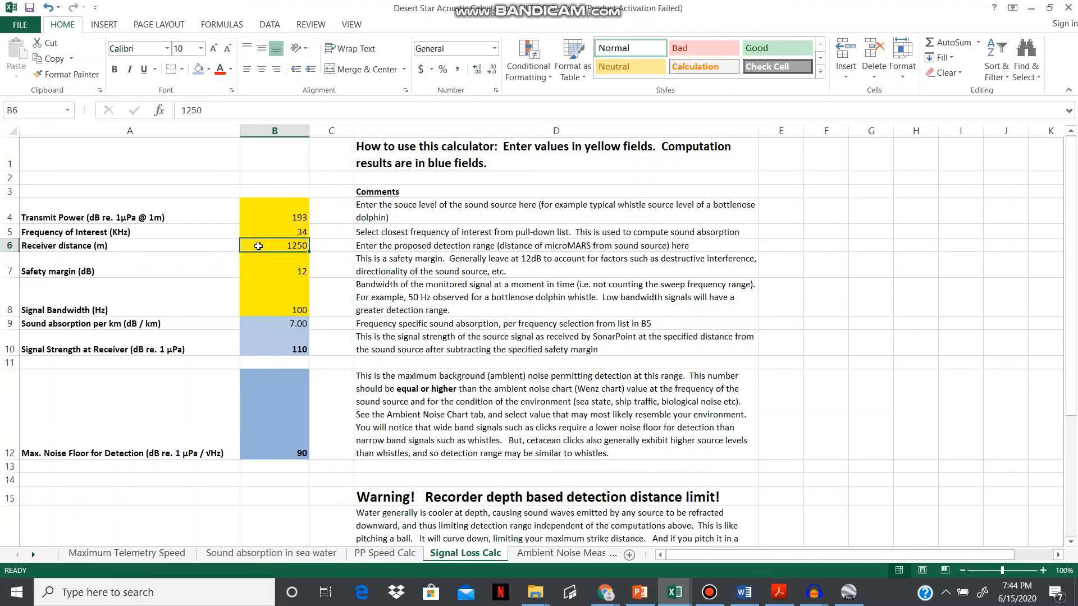
type("5")
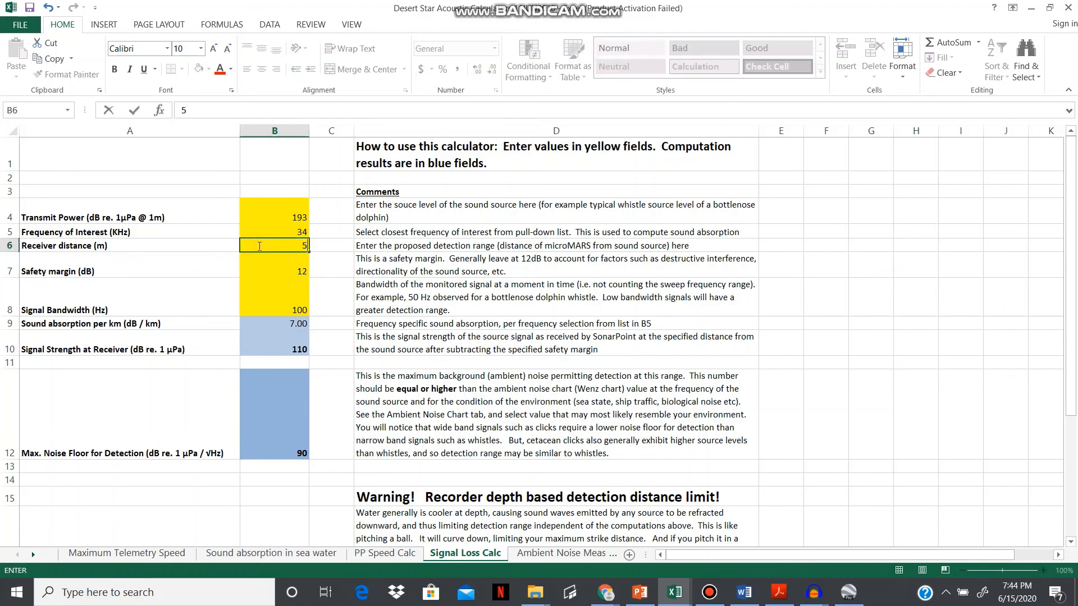
type("00")
key("Return")
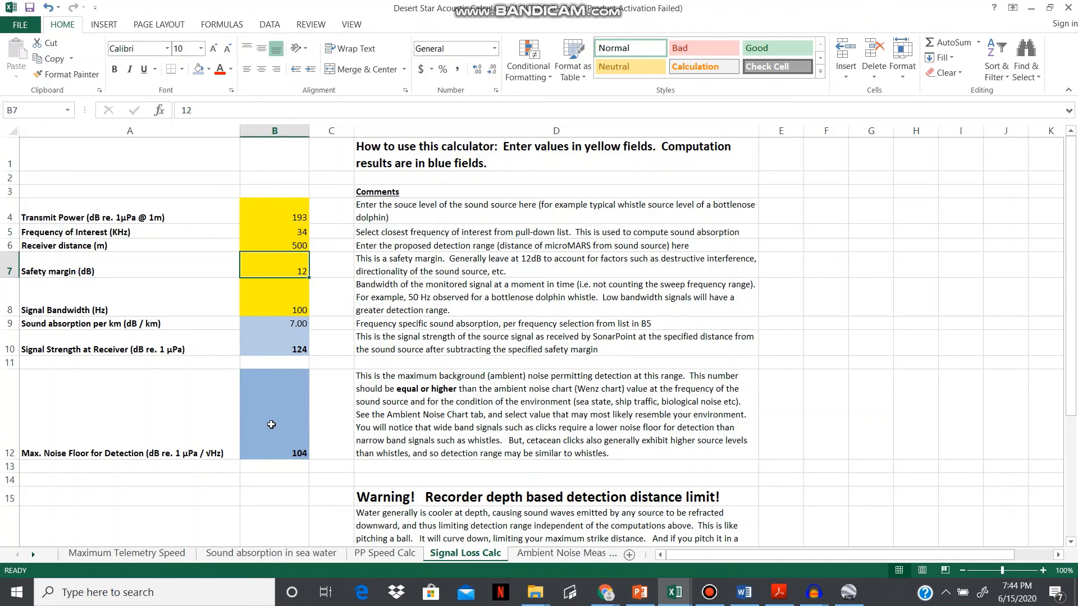
Step: Set the transmit power to 180 dB, and fine-tune it to 179 dB
left_click(264, 212)
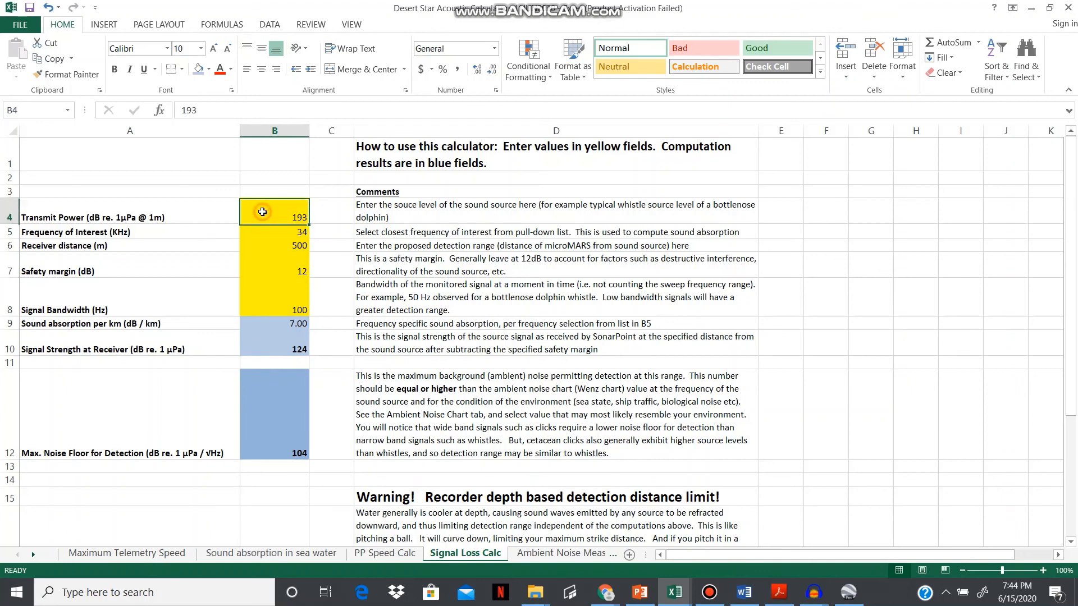
type("18")
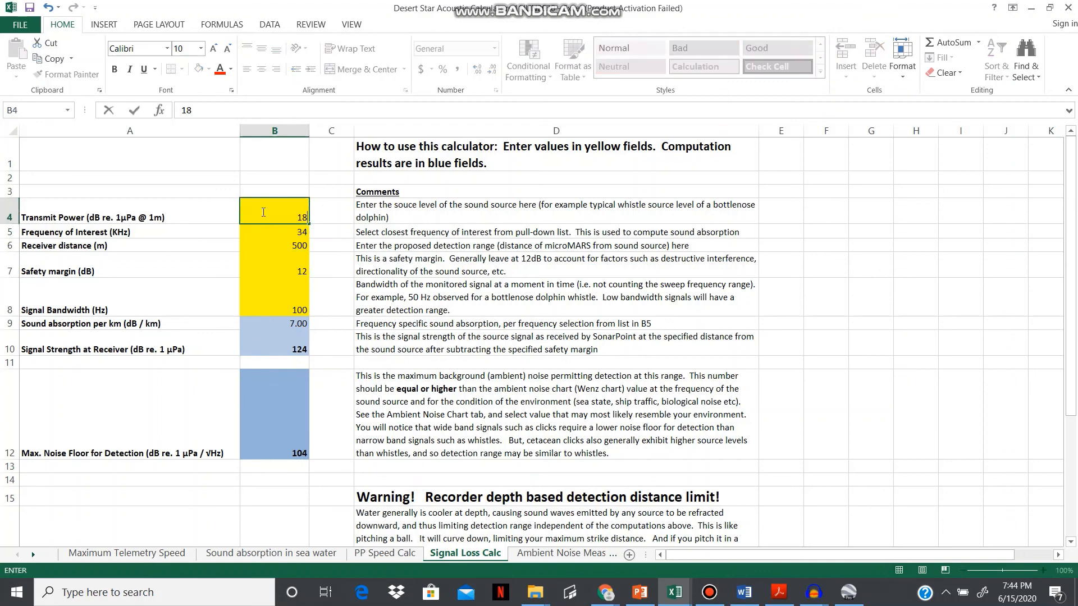
type("0")
key("Return")
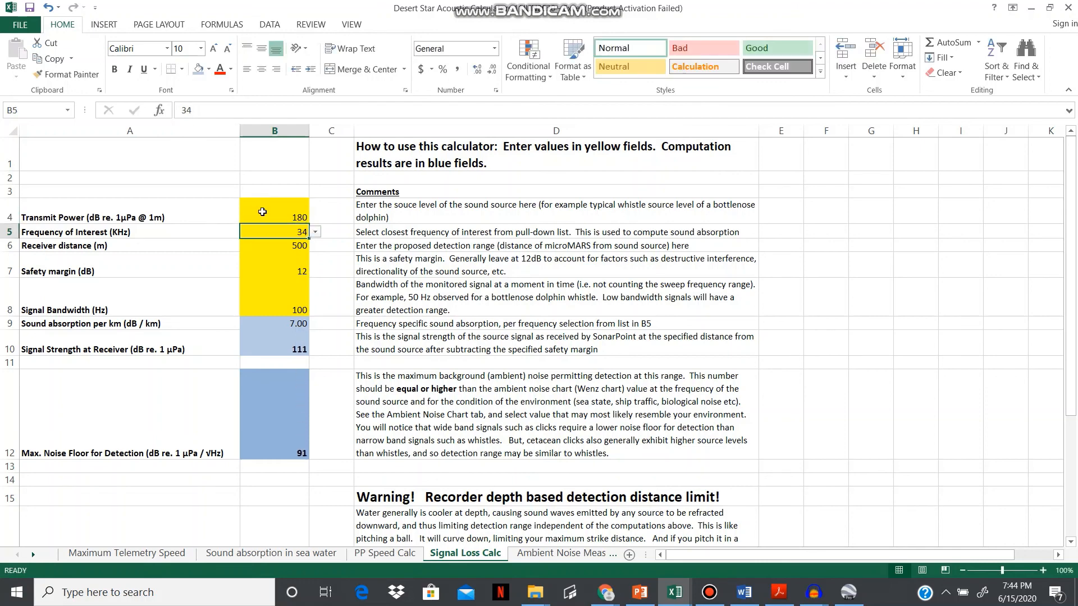
left_click(262, 212)
type("179")
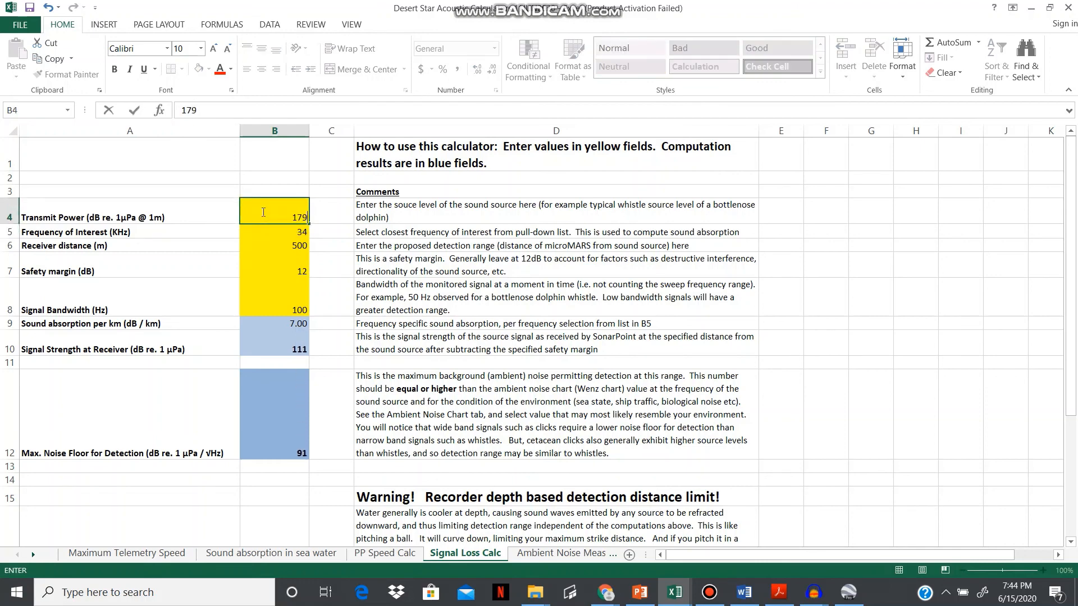
key("Return")
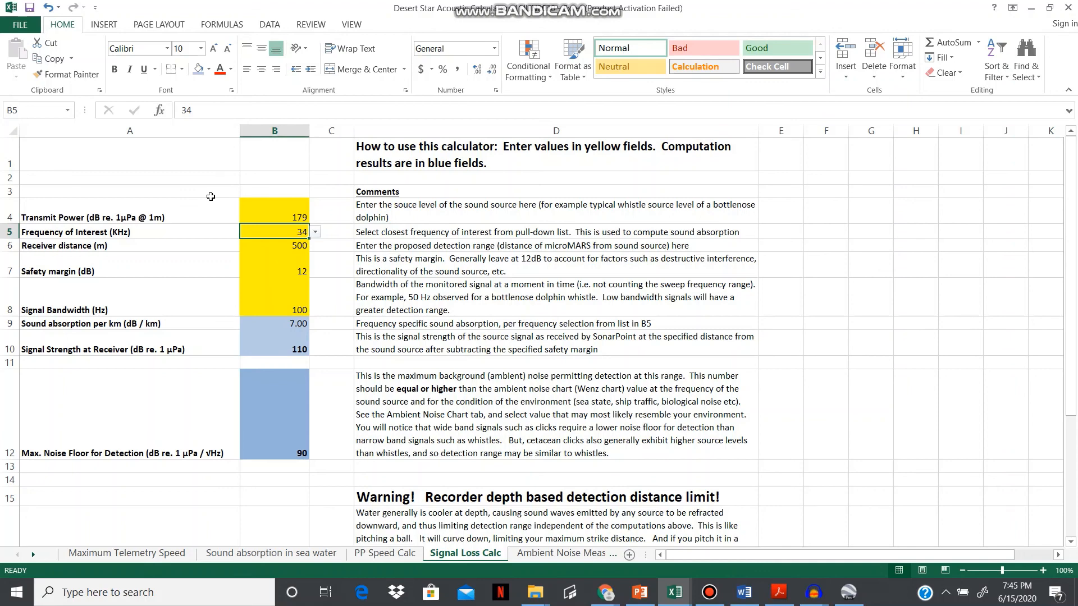
Step: Select the receiver distance value in the signal loss calculator
left_click(260, 246)
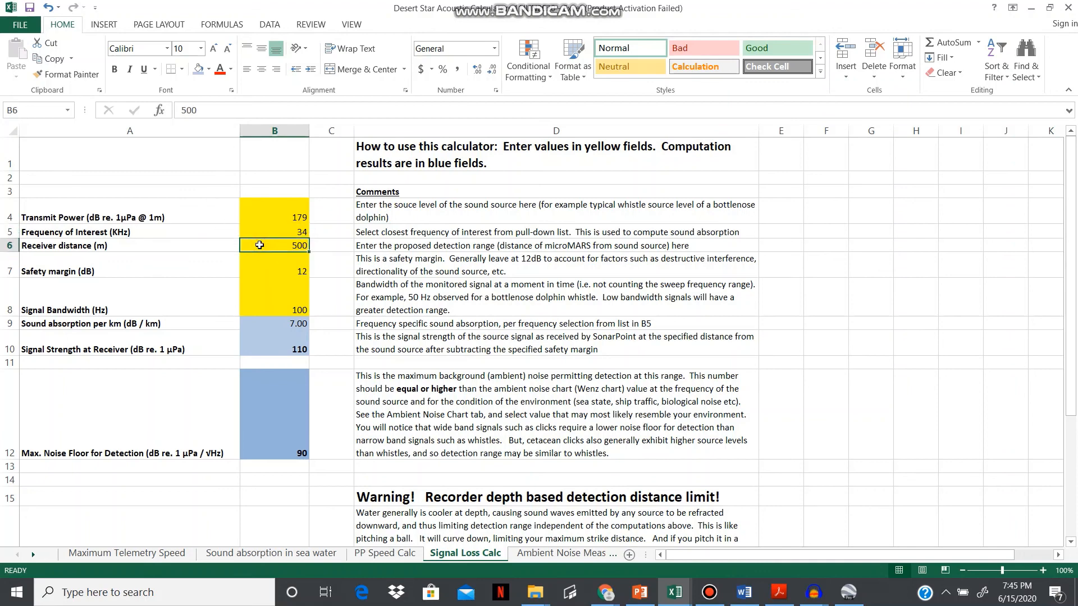